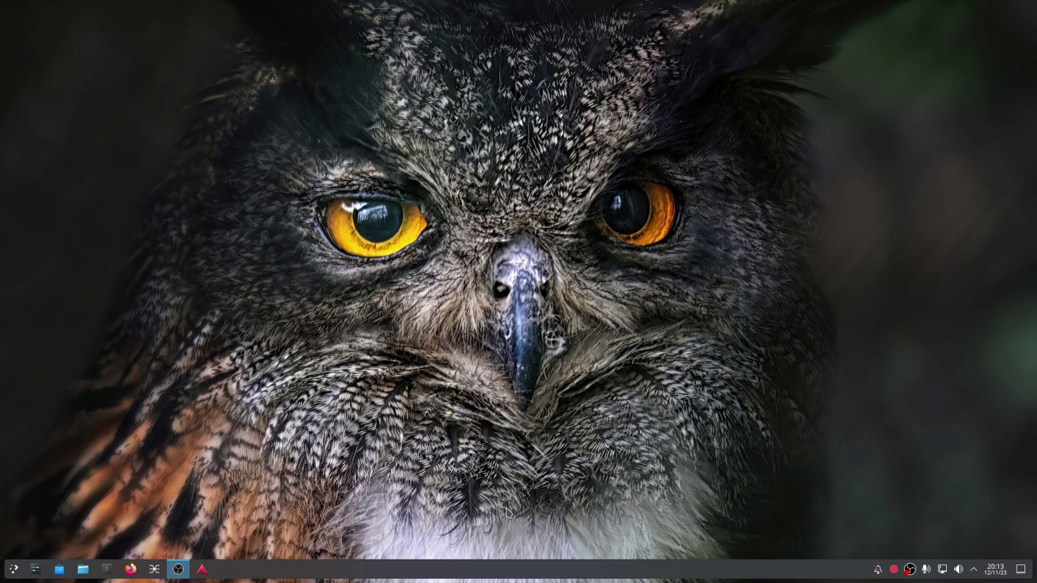
Launch the Synaptic package manager and authenticate with the account password
{"action": "key", "text": "super"}
{"action": "left_click", "coordinate": [220, 397]}
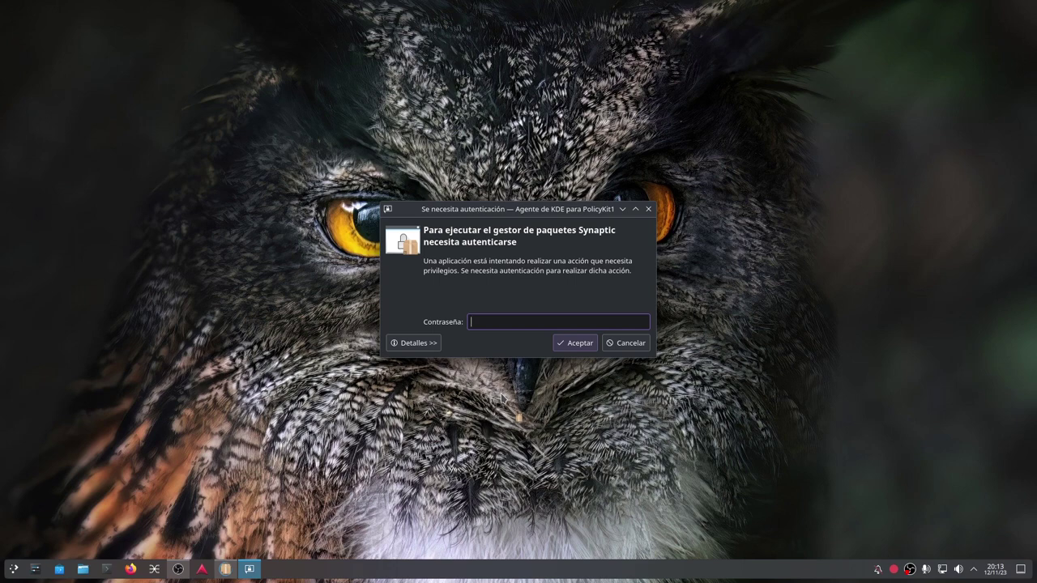
{"action": "type", "text": "**********"}
{"action": "key", "text": "Return"}
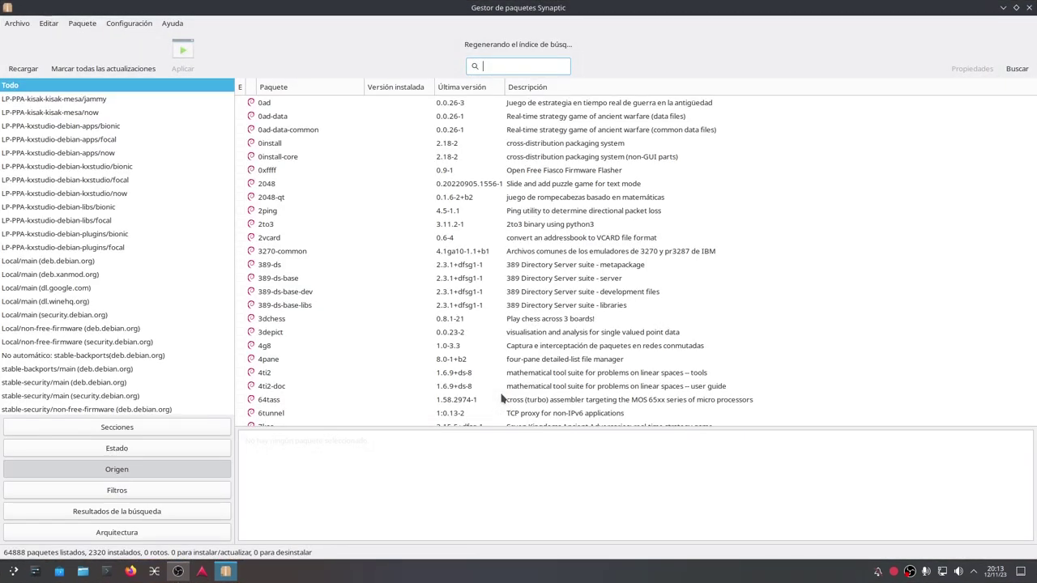
Filter the packages by "pipewire-", review which ones are installed, and close Synaptic
{"action": "type", "text": "pipewire"}
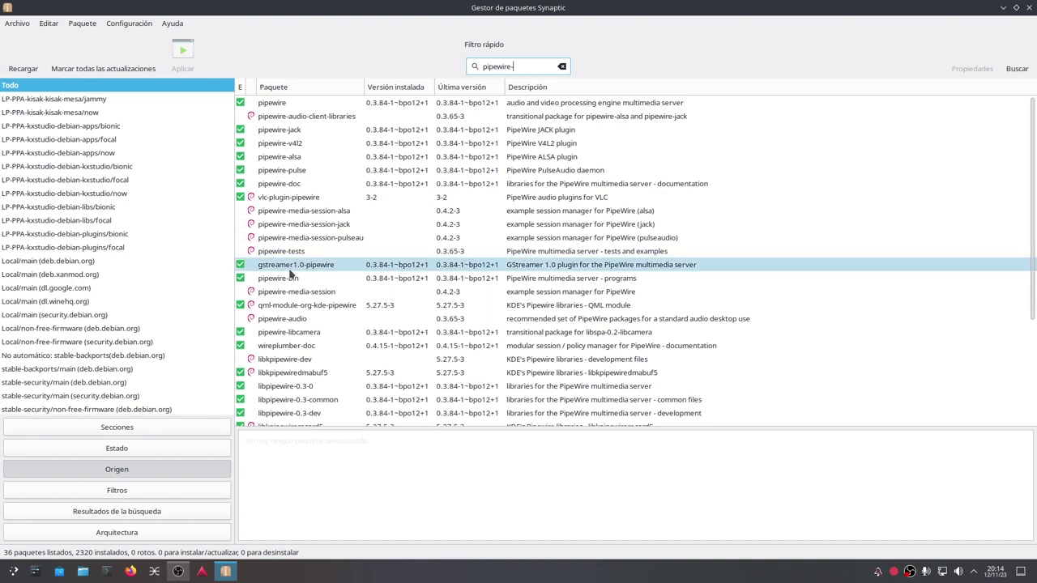
{"action": "scroll", "coordinate": [300, 334], "scroll_direction": "down", "scroll_amount": 3}
{"action": "scroll", "coordinate": [304, 345], "scroll_direction": "down", "scroll_amount": 1}
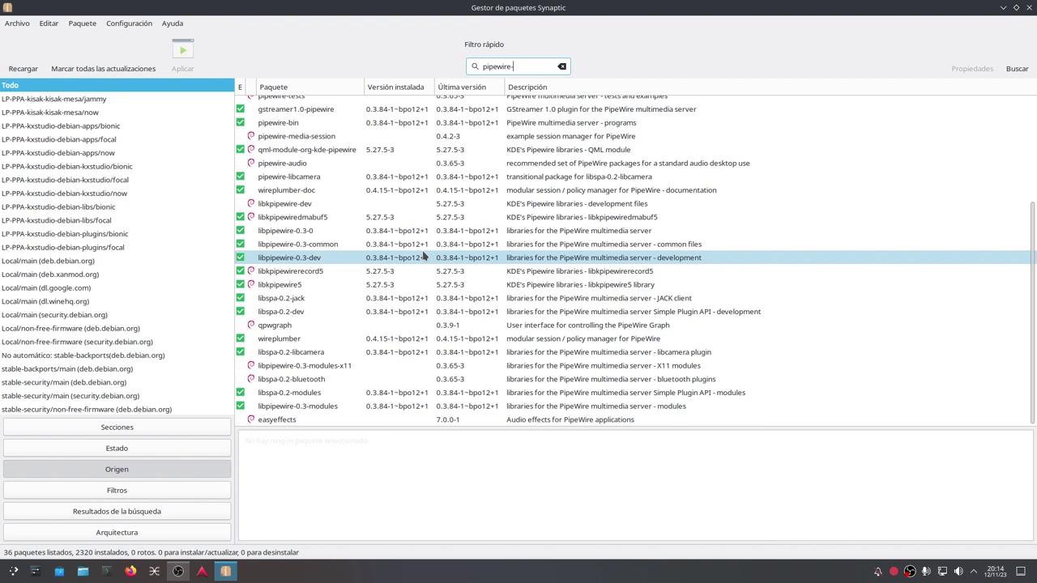
{"action": "scroll", "coordinate": [422, 256], "scroll_direction": "up", "scroll_amount": 5}
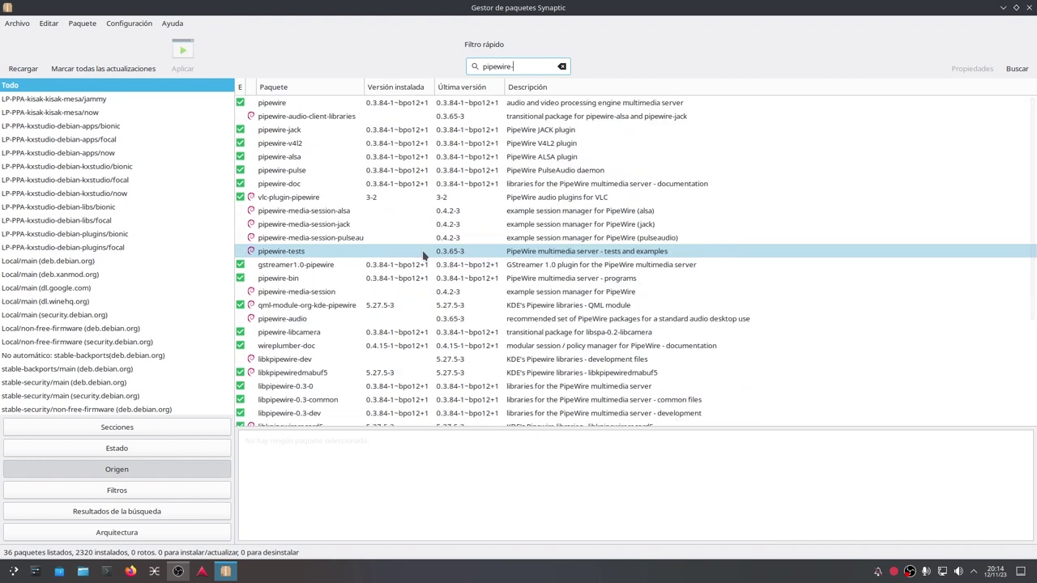
{"action": "left_click", "coordinate": [1029, 7]}
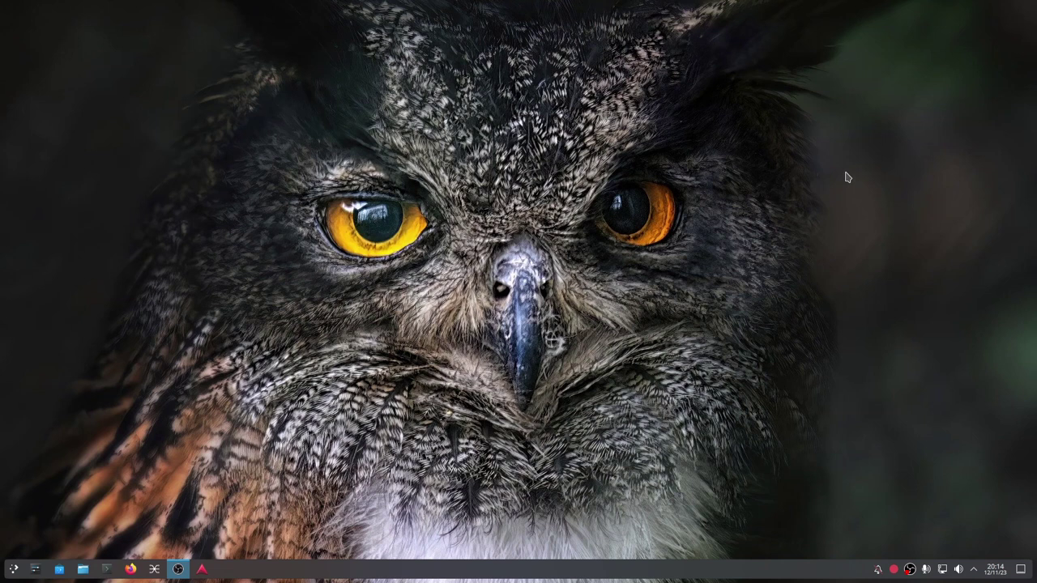
Open the system sound preferences from the volume controls and review the playback and recording devices
{"action": "left_click", "coordinate": [961, 572]}
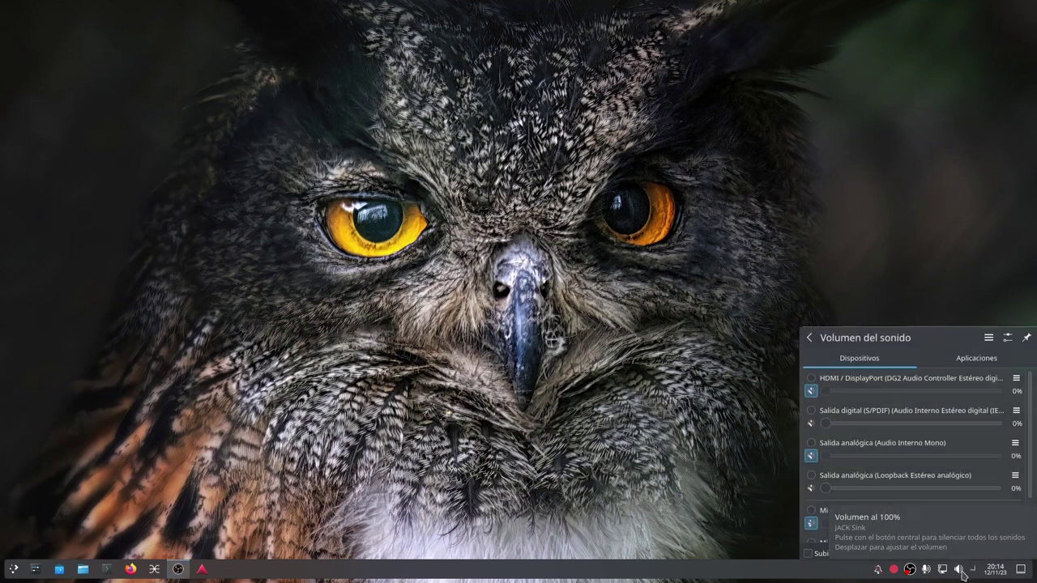
{"action": "left_click", "coordinate": [1008, 333]}
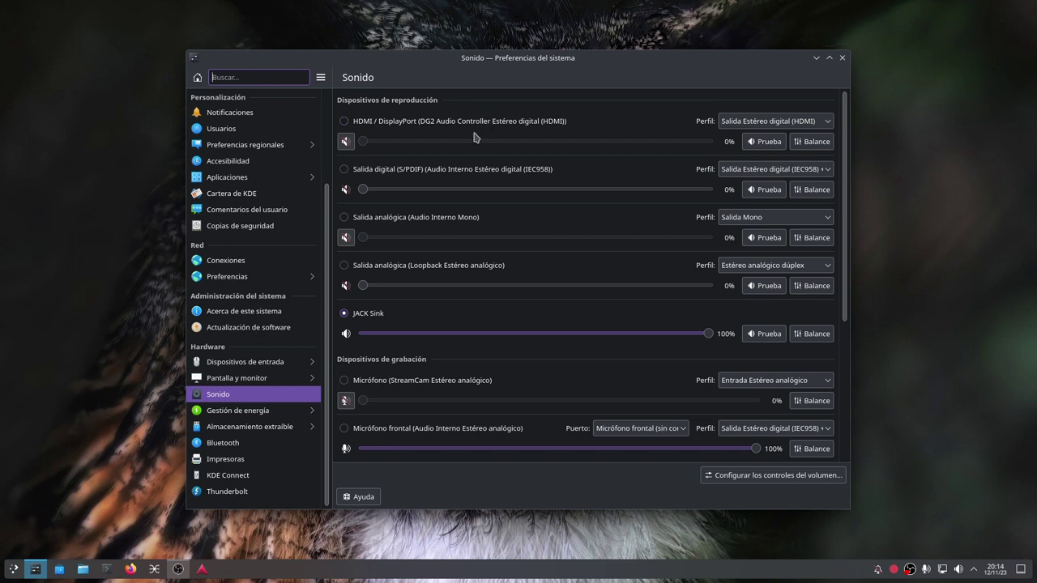
{"action": "scroll", "coordinate": [475, 142], "scroll_direction": "down", "scroll_amount": 5}
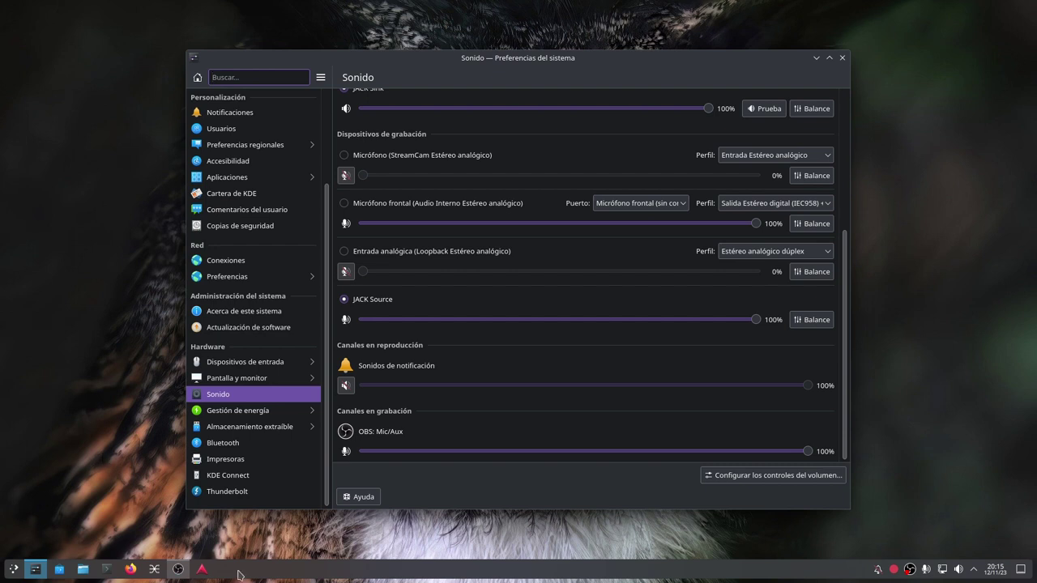
Look through the installed multimedia applications for the audio routing tools, including qpwgraph and QjackCtl
{"action": "left_click", "coordinate": [13, 570]}
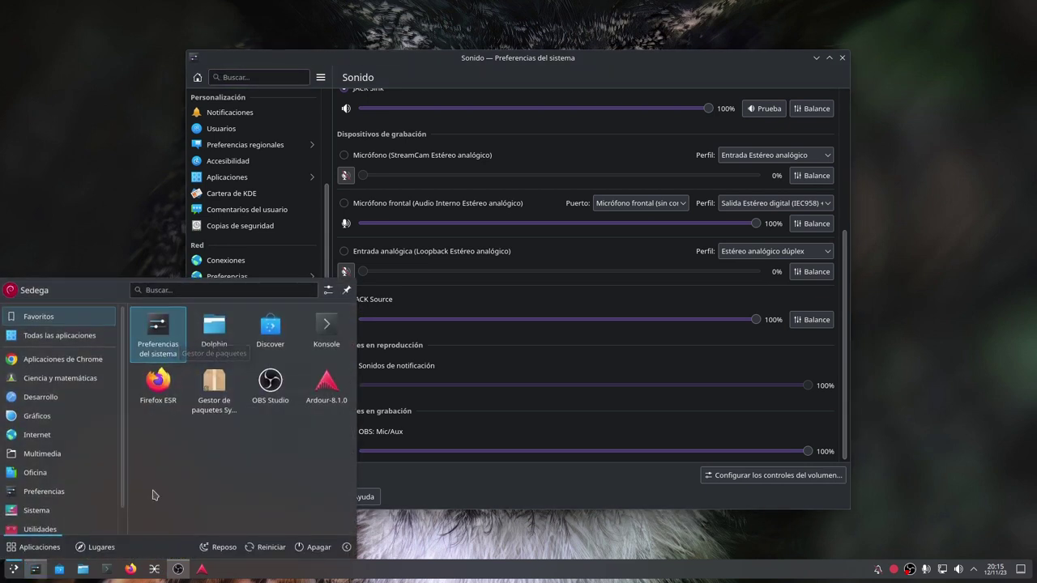
{"action": "left_click", "coordinate": [40, 416]}
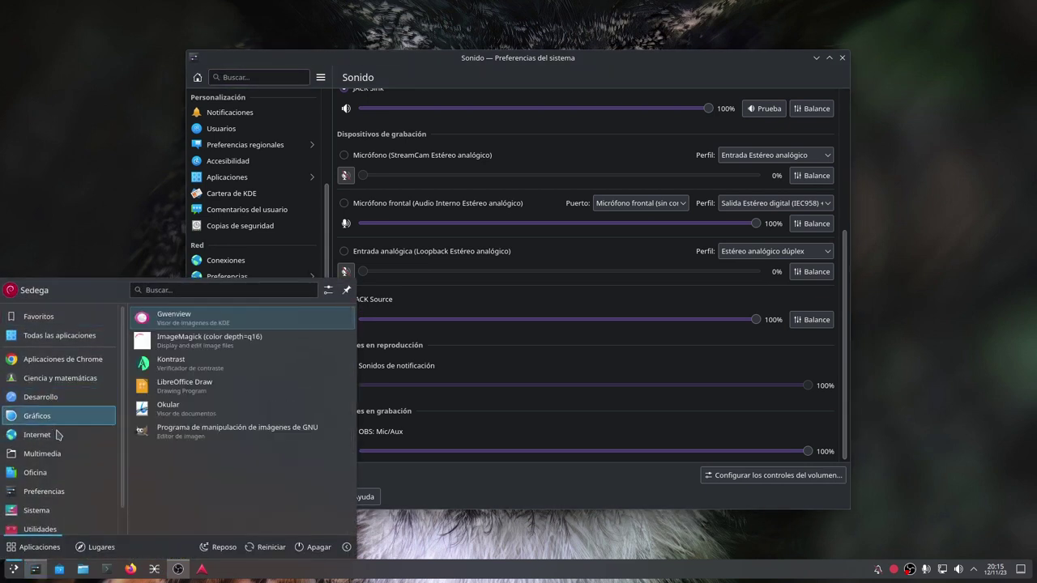
{"action": "left_click", "coordinate": [58, 453]}
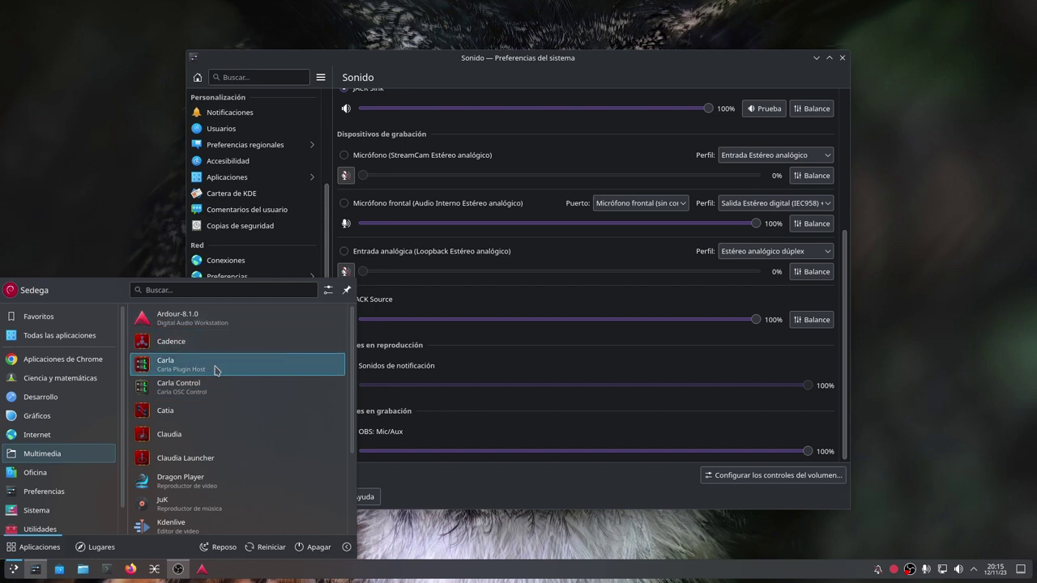
{"action": "scroll", "coordinate": [217, 381], "scroll_direction": "down", "scroll_amount": 3}
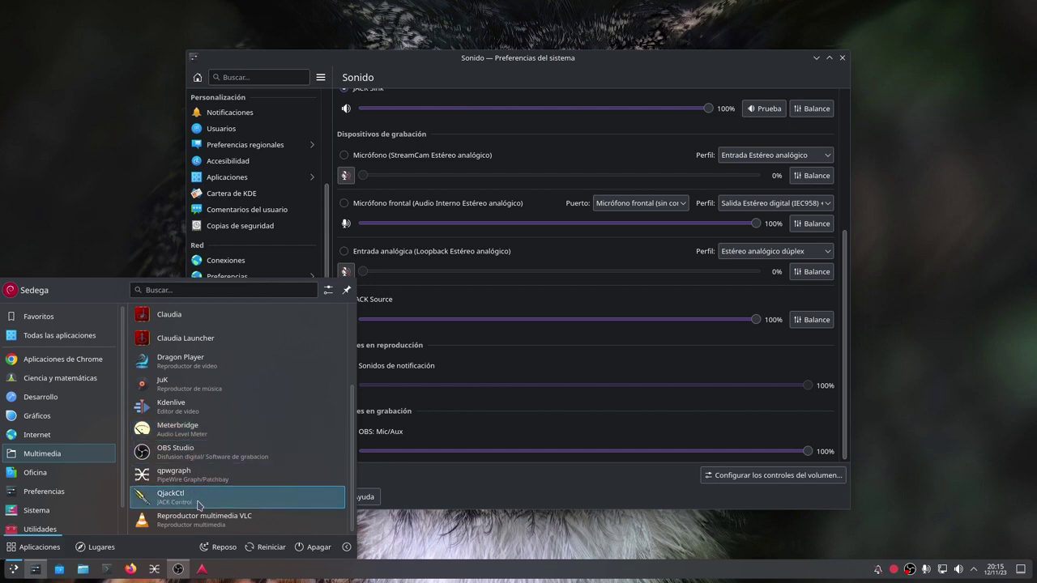
{"action": "left_click", "coordinate": [237, 476]}
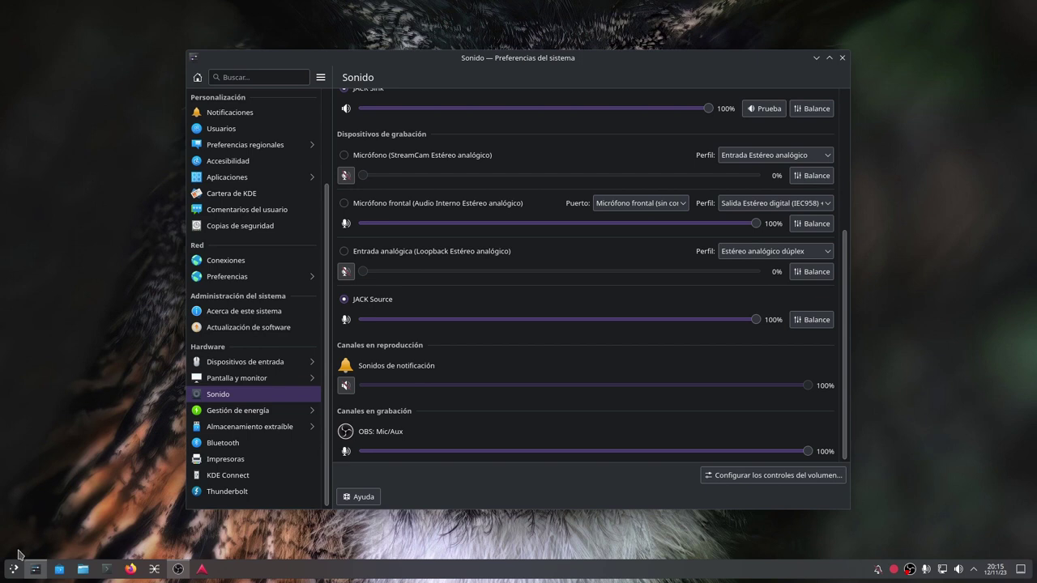
Launch Cadence from the multimedia applications
{"action": "left_click", "coordinate": [15, 576]}
{"action": "mouse_move", "coordinate": [97, 523]}
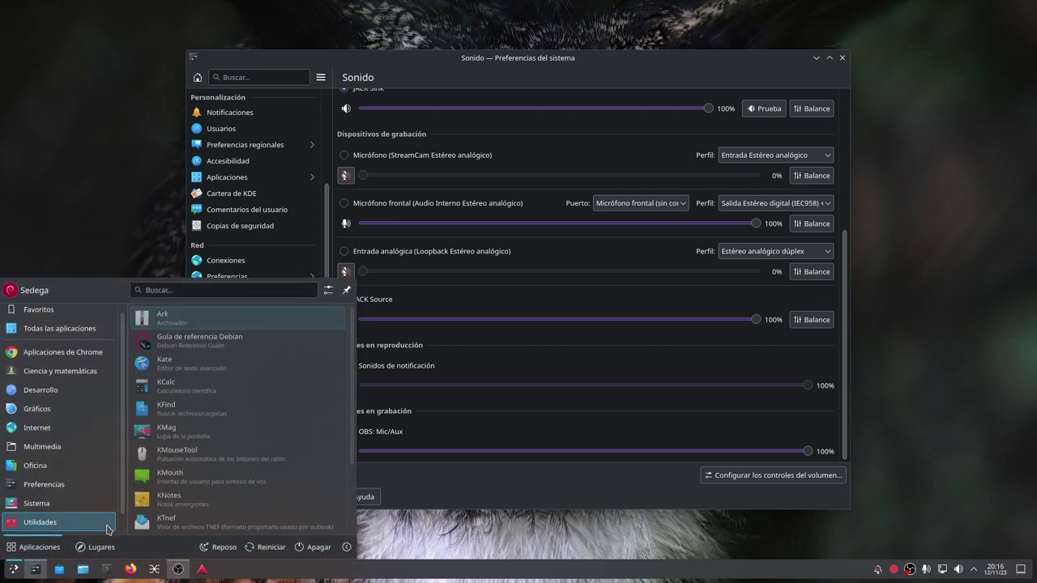
{"action": "mouse_move", "coordinate": [107, 483]}
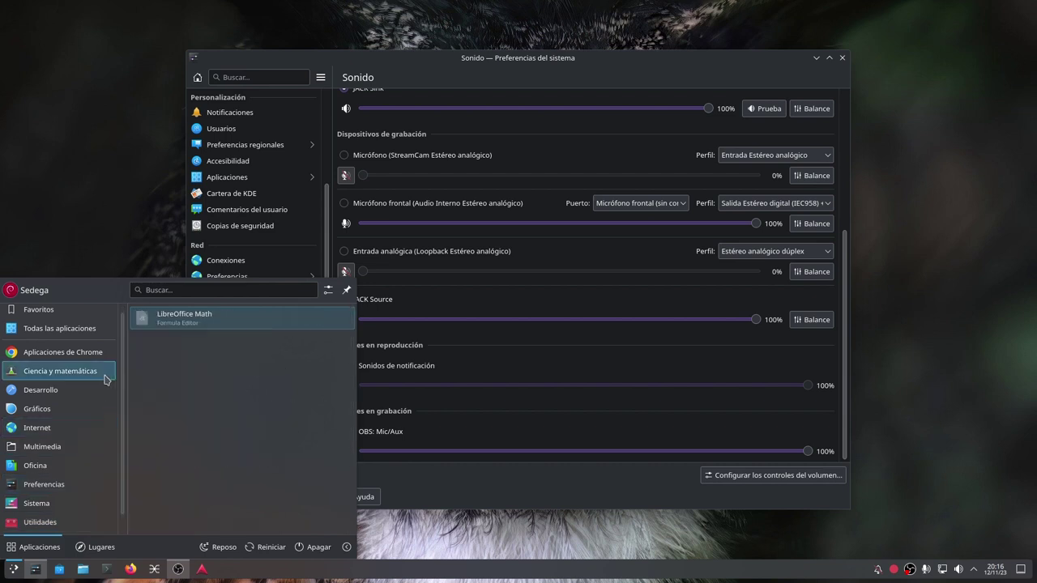
{"action": "mouse_move", "coordinate": [68, 447]}
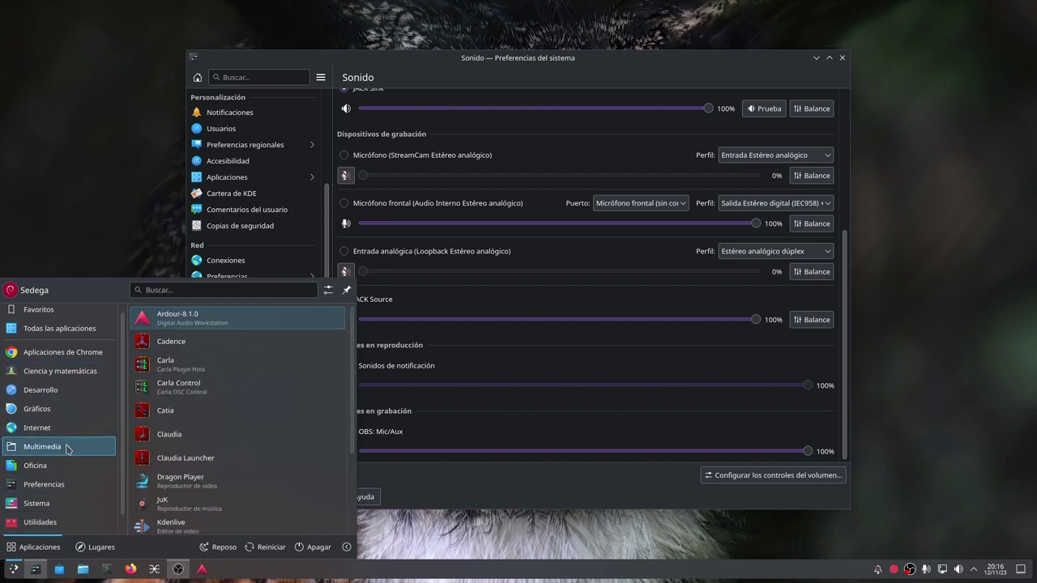
{"action": "left_click", "coordinate": [187, 347]}
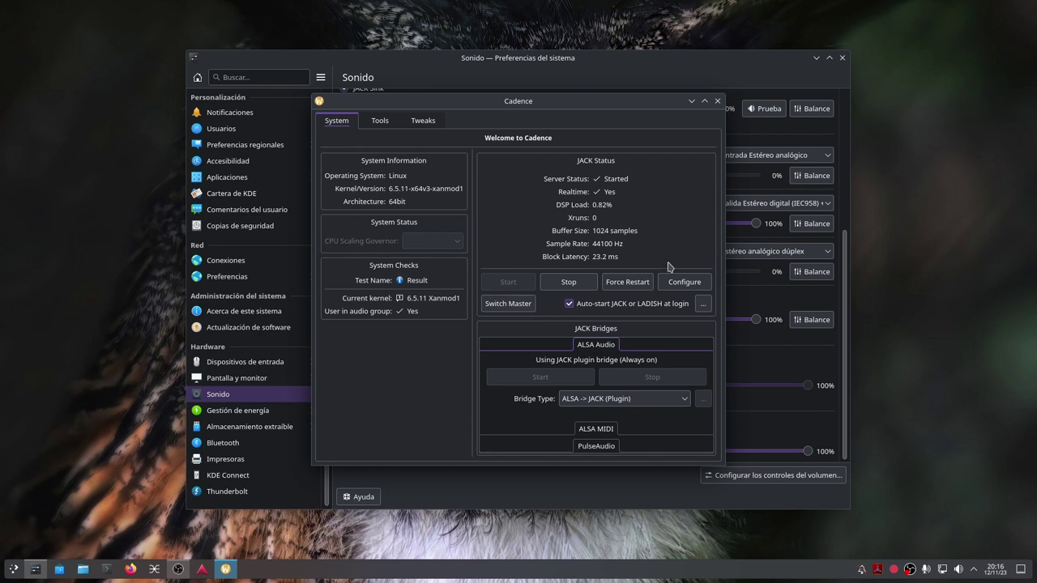
Review the sample rate choices in Cadence's JACK driver settings, accept the settings and close Cadence
{"action": "left_click", "coordinate": [681, 283]}
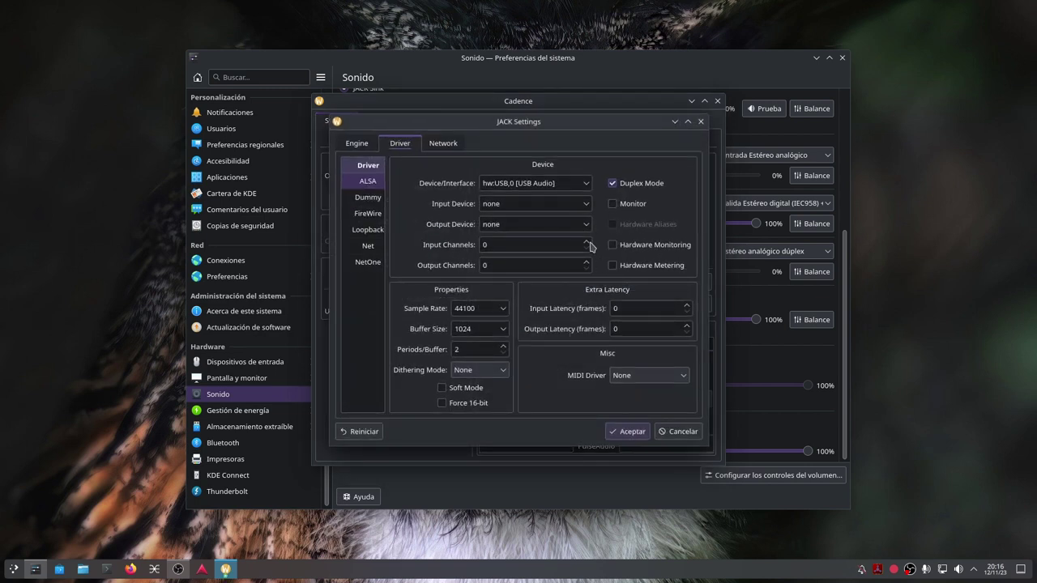
{"action": "left_click", "coordinate": [503, 309]}
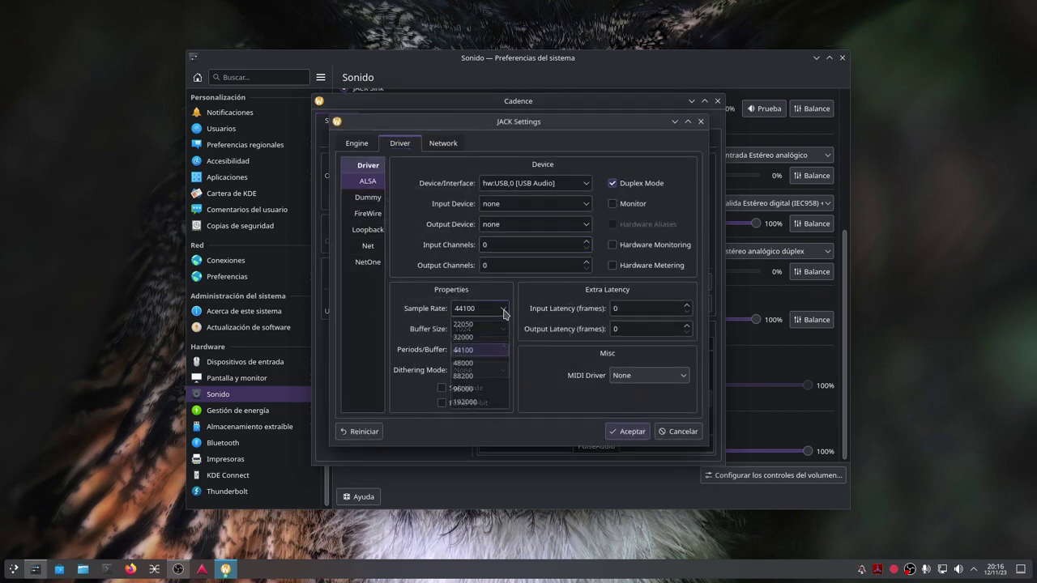
{"action": "left_click", "coordinate": [504, 313]}
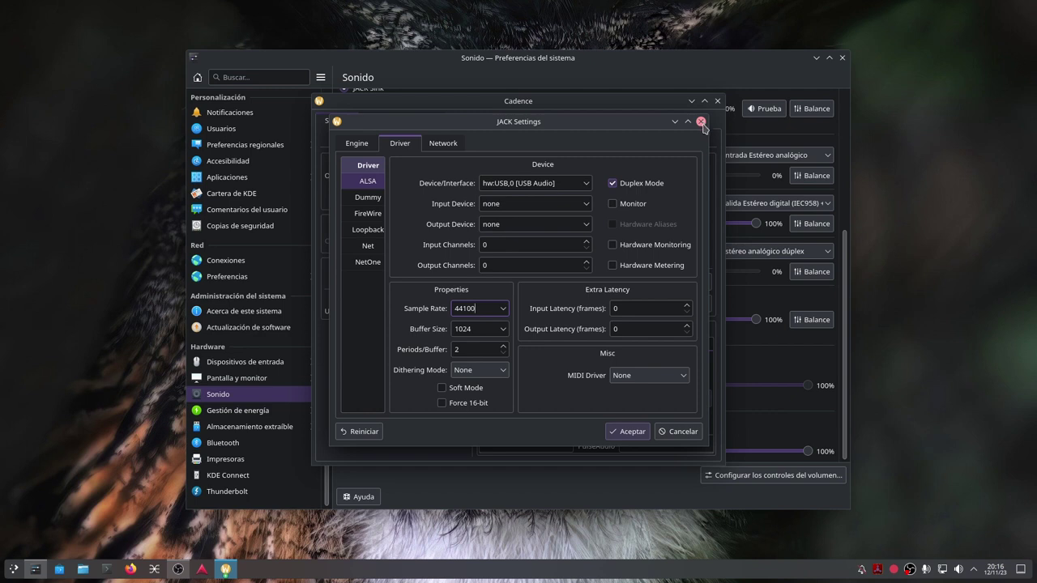
{"action": "left_click", "coordinate": [625, 437]}
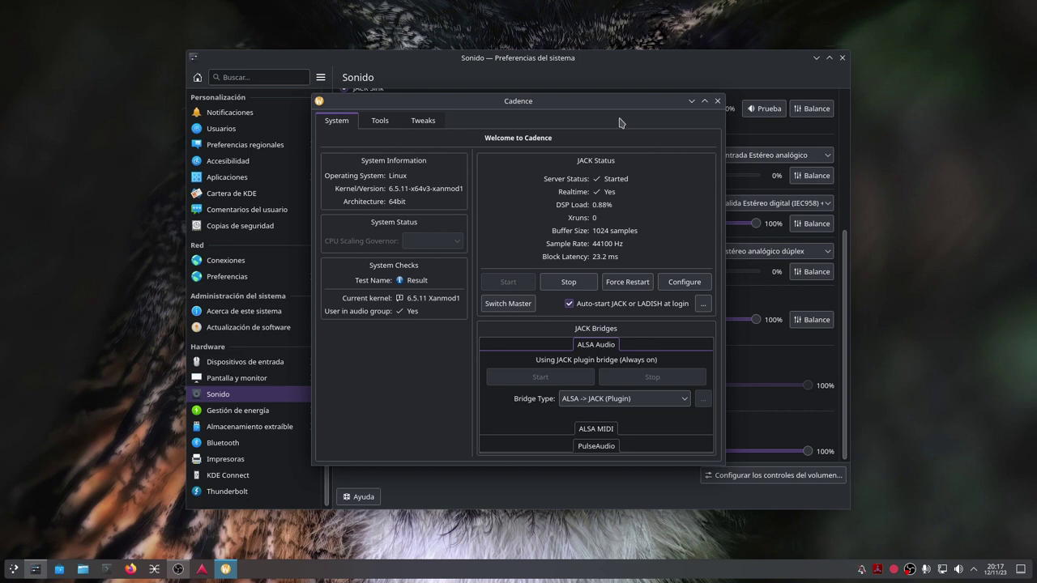
{"action": "left_click", "coordinate": [717, 100]}
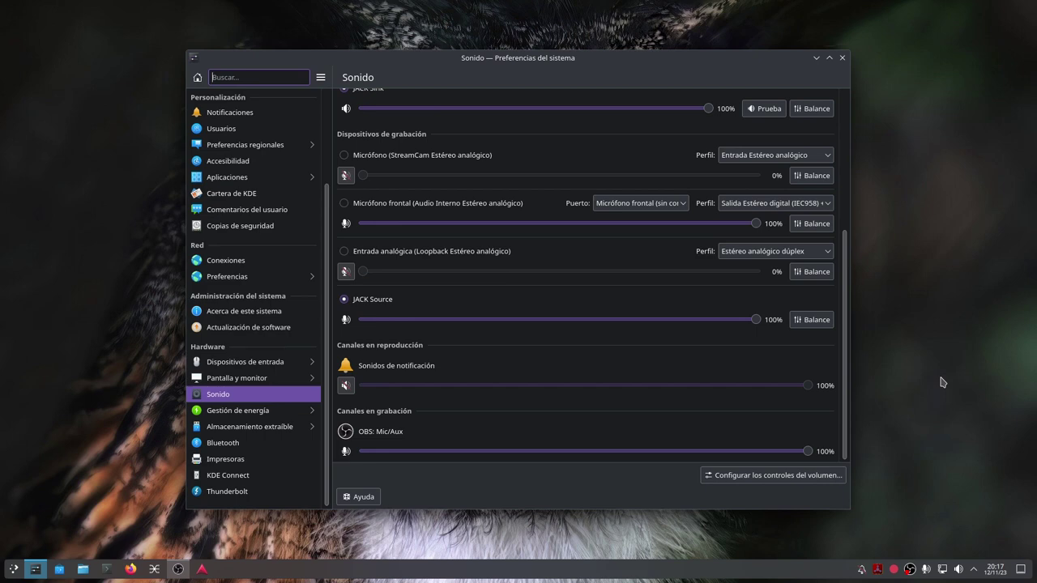
Switch to OBS Studio and maximize its window
{"action": "left_click", "coordinate": [178, 568]}
{"action": "left_click_drag", "start_coordinate": [1013, 74], "coordinate": [183, 74]}
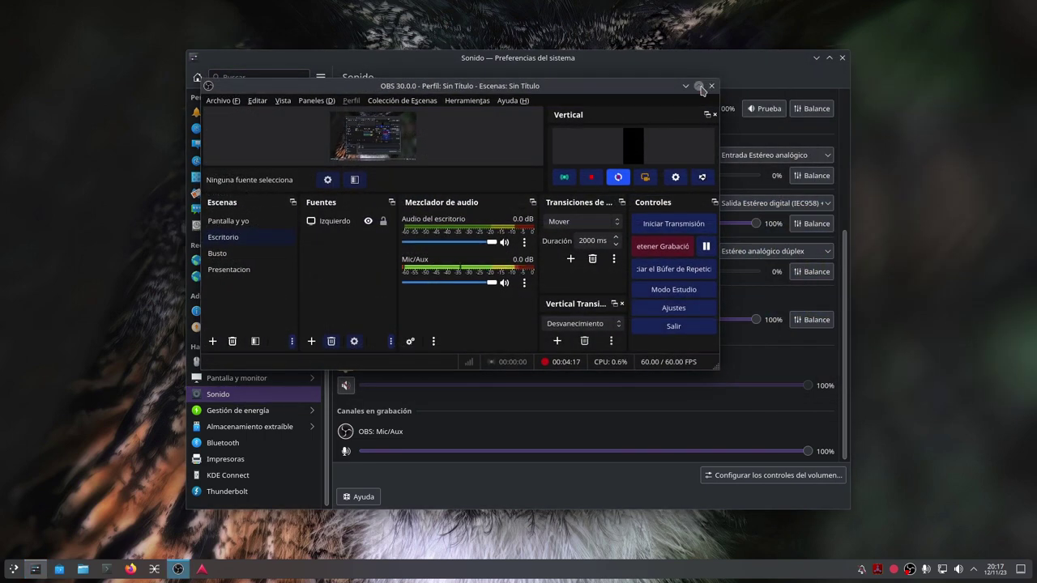
{"action": "left_click", "coordinate": [698, 86]}
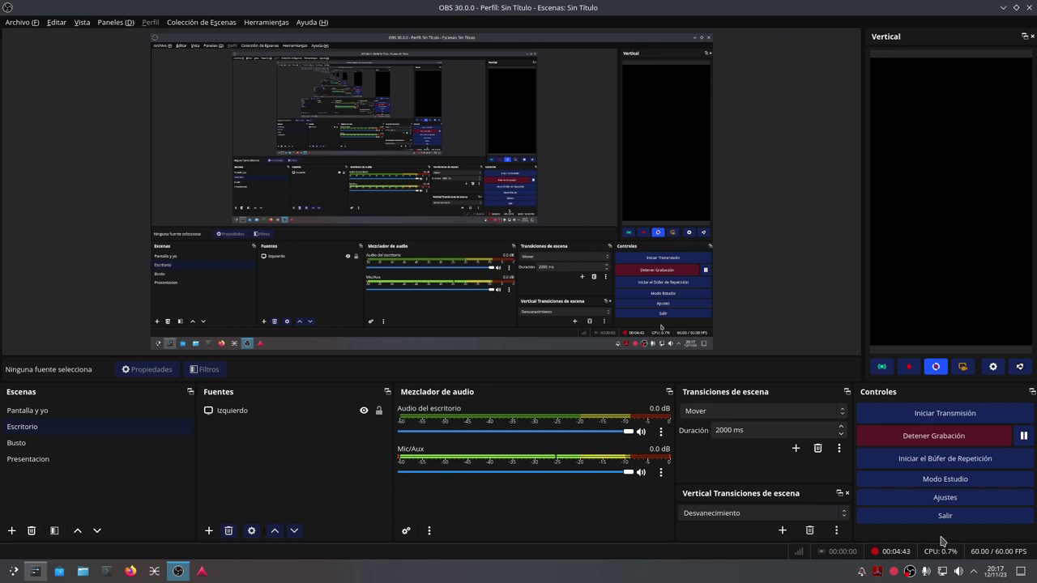
Open the OBS audio settings and examine the devices available for desktop audio
{"action": "left_click", "coordinate": [944, 498]}
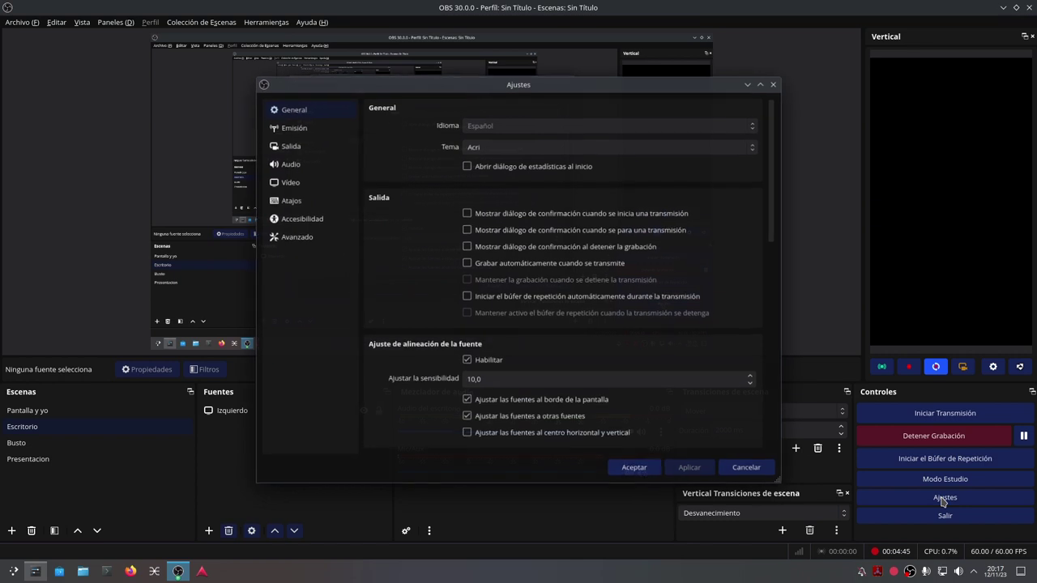
{"action": "left_click_drag", "start_coordinate": [588, 84], "coordinate": [553, 69]}
{"action": "left_click", "coordinate": [253, 151]}
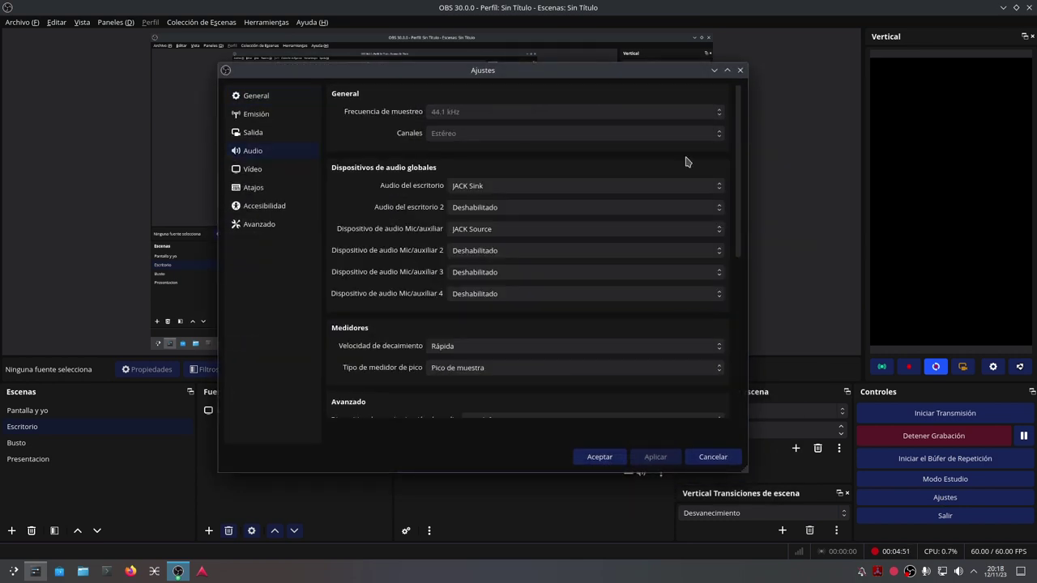
{"action": "left_click", "coordinate": [556, 192]}
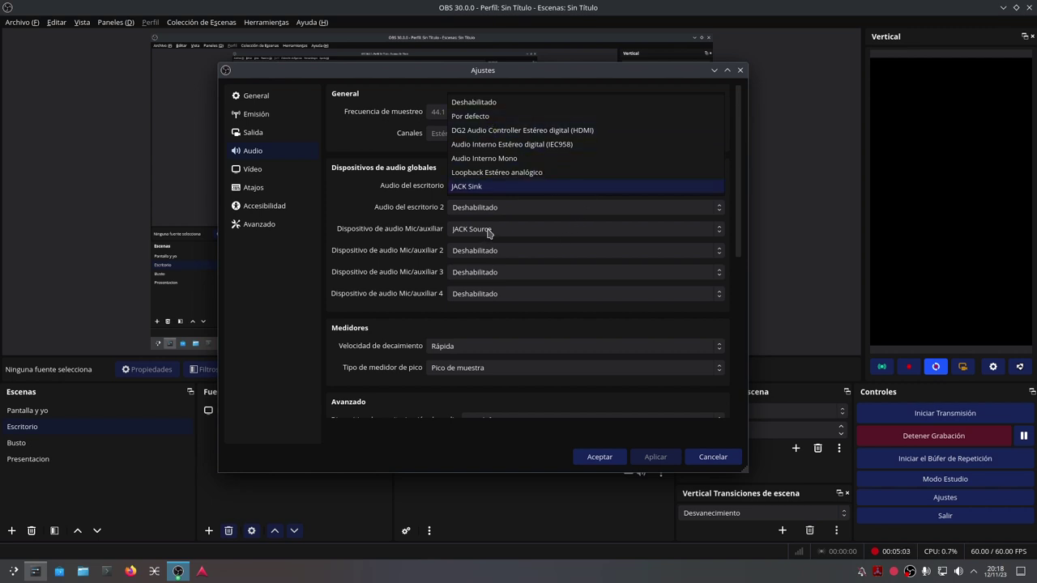
Compare the OBS audio devices with those in the system volume controls, and leave the OBS settings without saving
{"action": "left_click", "coordinate": [962, 575]}
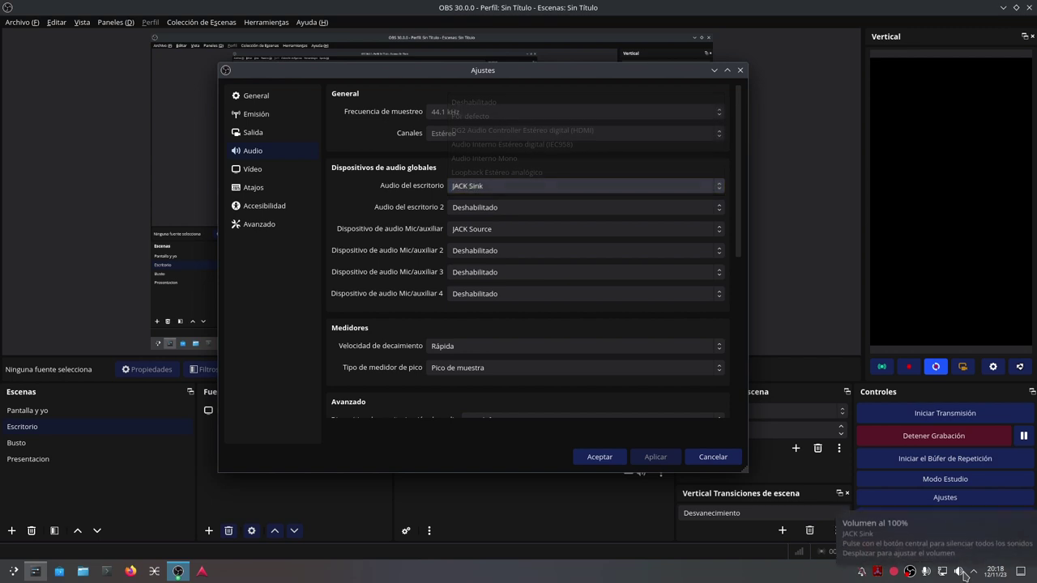
{"action": "left_click", "coordinate": [963, 574]}
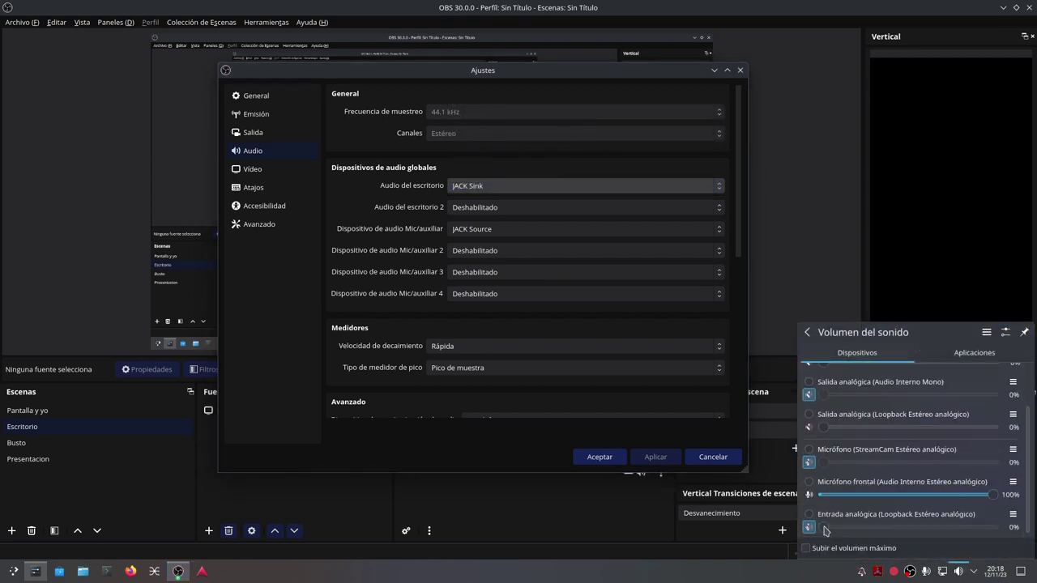
{"action": "scroll", "coordinate": [919, 479], "scroll_direction": "up", "scroll_amount": 2}
{"action": "scroll", "coordinate": [919, 479], "scroll_direction": "down", "scroll_amount": 2}
{"action": "left_click", "coordinate": [713, 457]}
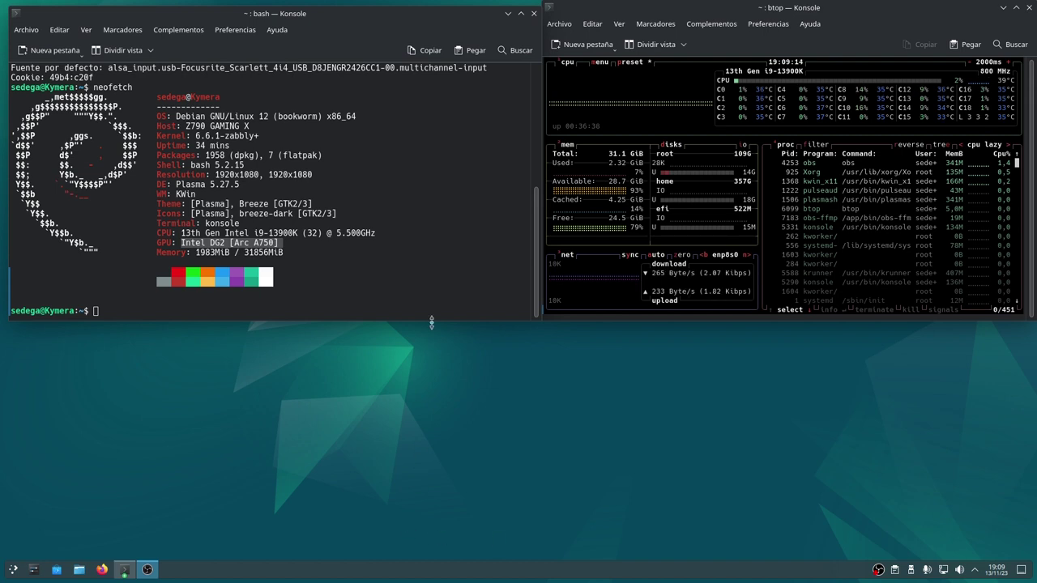
Highlight the graphics card name on the GPU line of the neofetch output in the terminal
{"action": "left_click", "coordinate": [427, 271]}
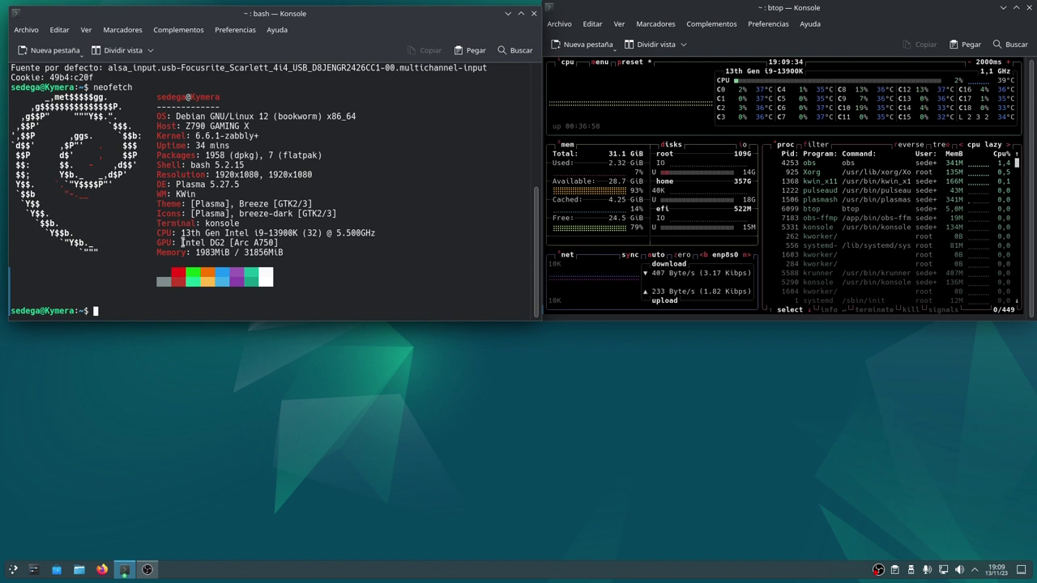
{"action": "left_click_drag", "start_coordinate": [182, 242], "coordinate": [281, 242]}
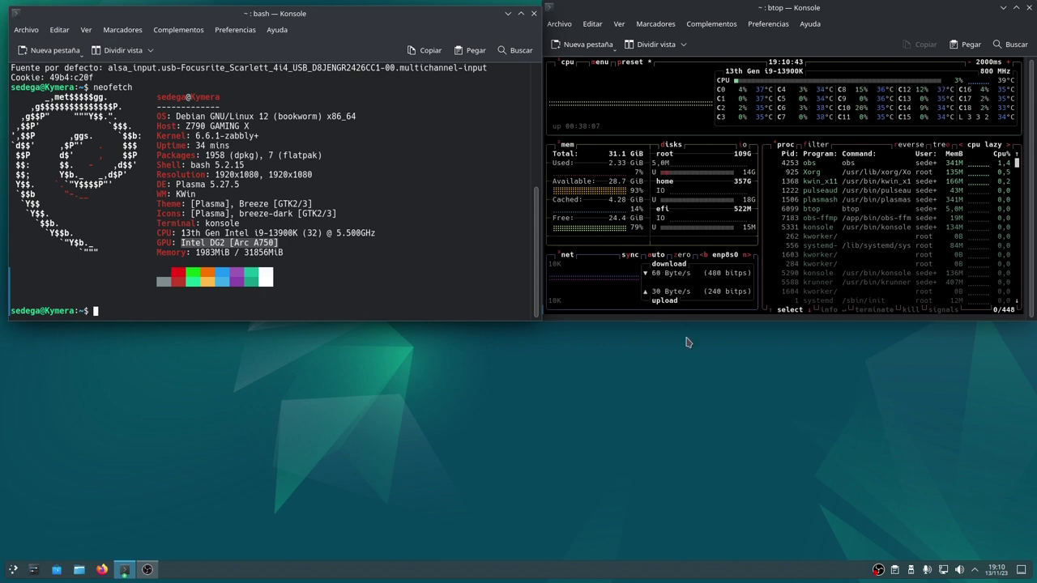
Run inxi -A in the bash terminal to list the audio devices, drivers and sound servers
{"action": "left_click", "coordinate": [170, 313]}
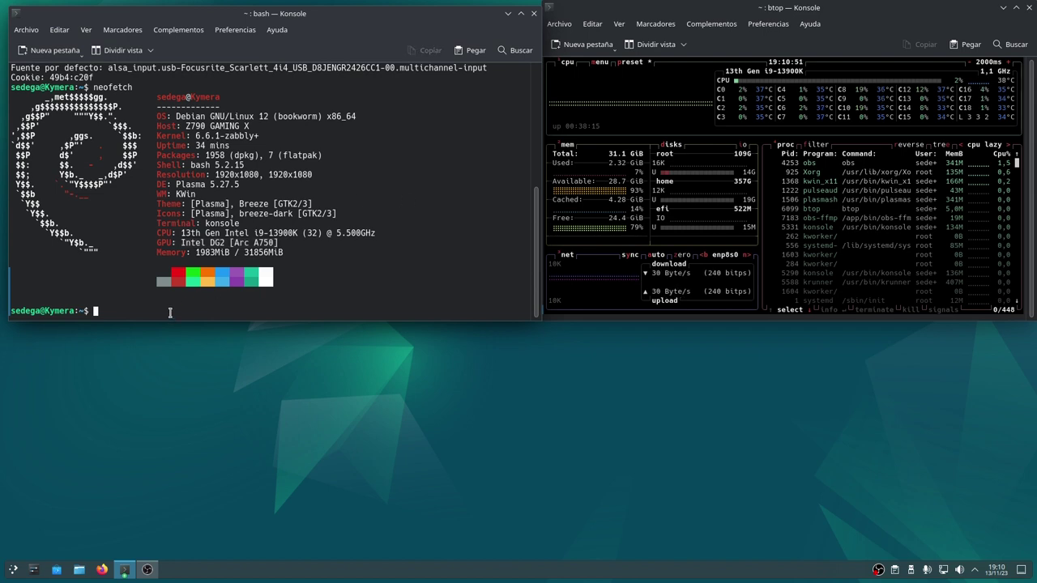
{"action": "type", "text": "l"}
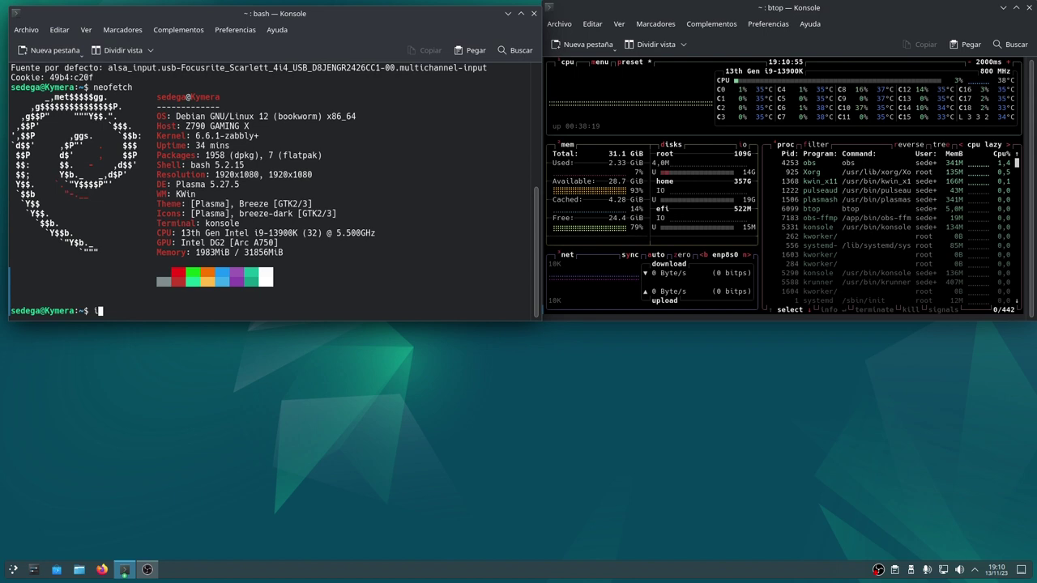
{"action": "type", "text": "nx"}
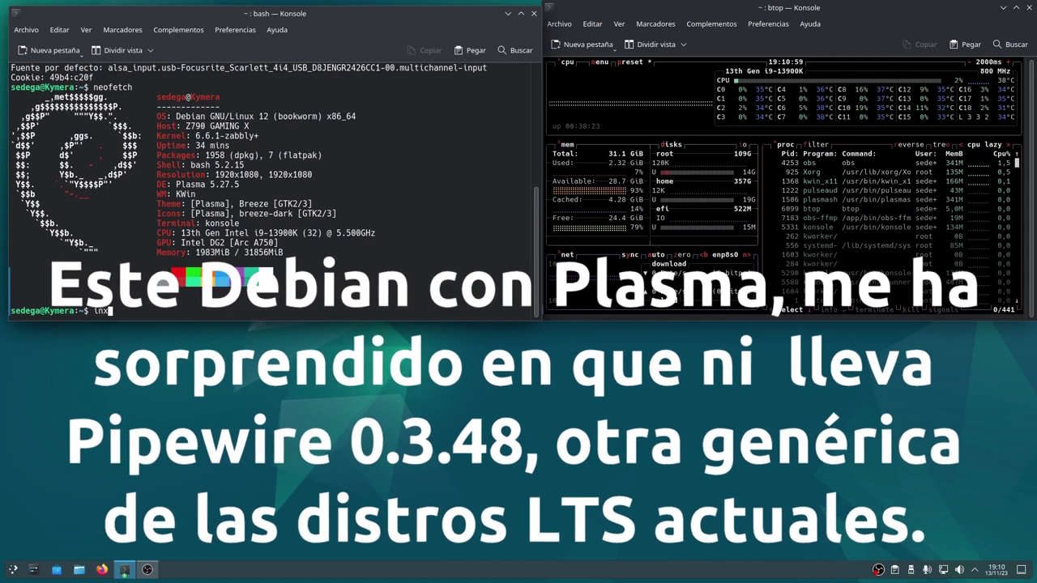
{"action": "type", "text": "i"}
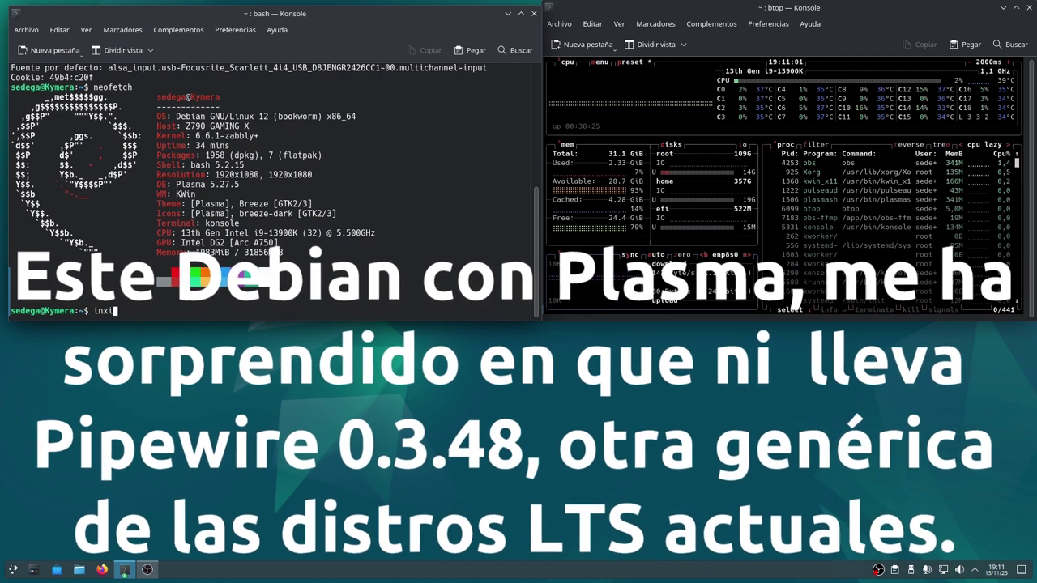
{"action": "type", "text": " -"}
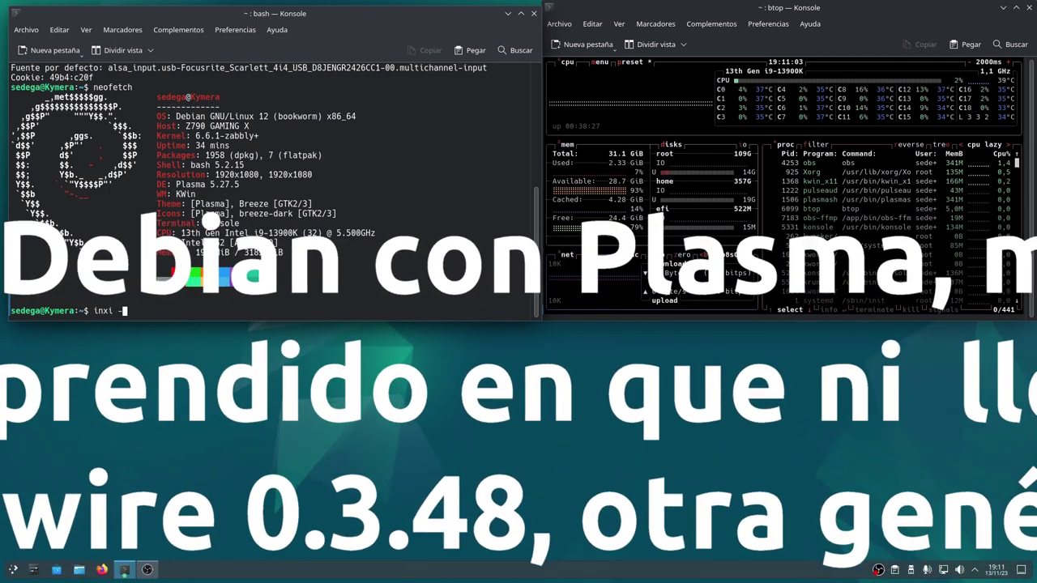
{"action": "type", "text": "A"}
{"action": "key", "text": "Return"}
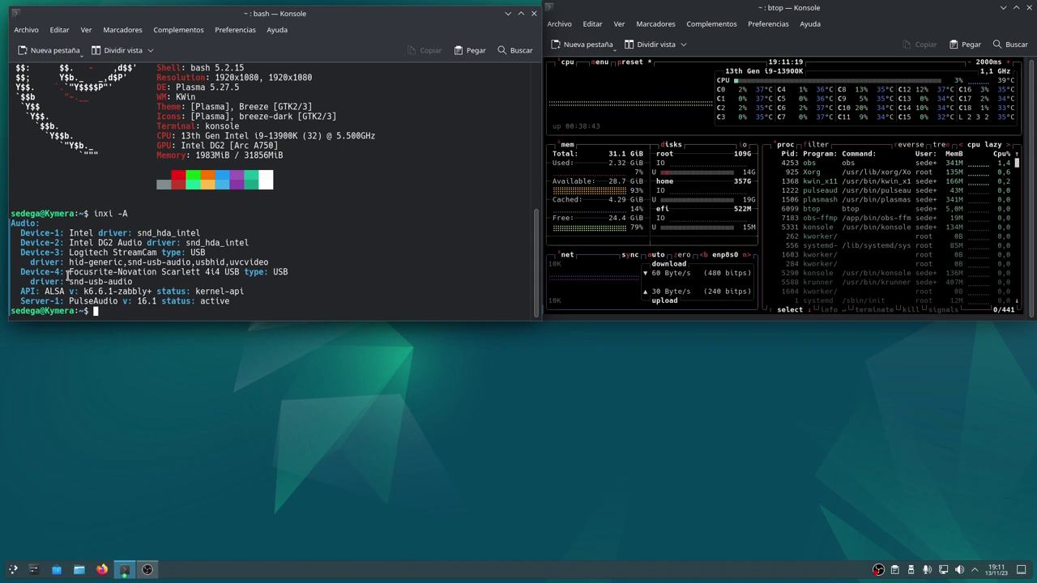
Highlight the Focusrite-Novation Scarlett 4i4 USB entry in the inxi output, and clear the selection at the prompt
{"action": "left_click_drag", "start_coordinate": [69, 272], "coordinate": [171, 278]}
{"action": "triple_click", "coordinate": [171, 277]}
{"action": "left_click", "coordinate": [125, 312]}
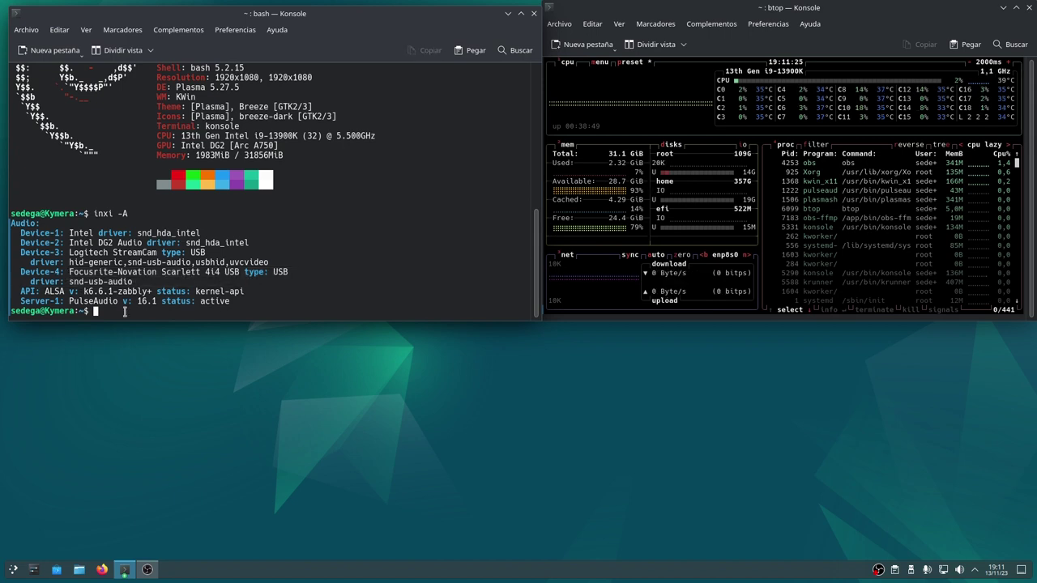
Run pactl info in the terminal to display the sound server details
{"action": "type", "text": "pactl info"}
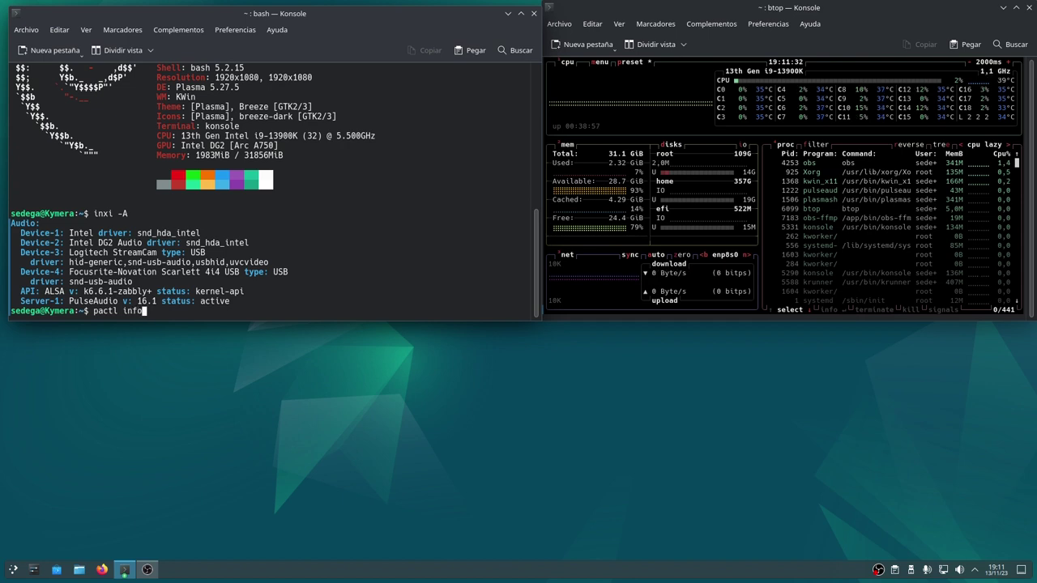
{"action": "key", "text": "Return"}
{"action": "type", "text": "c"}
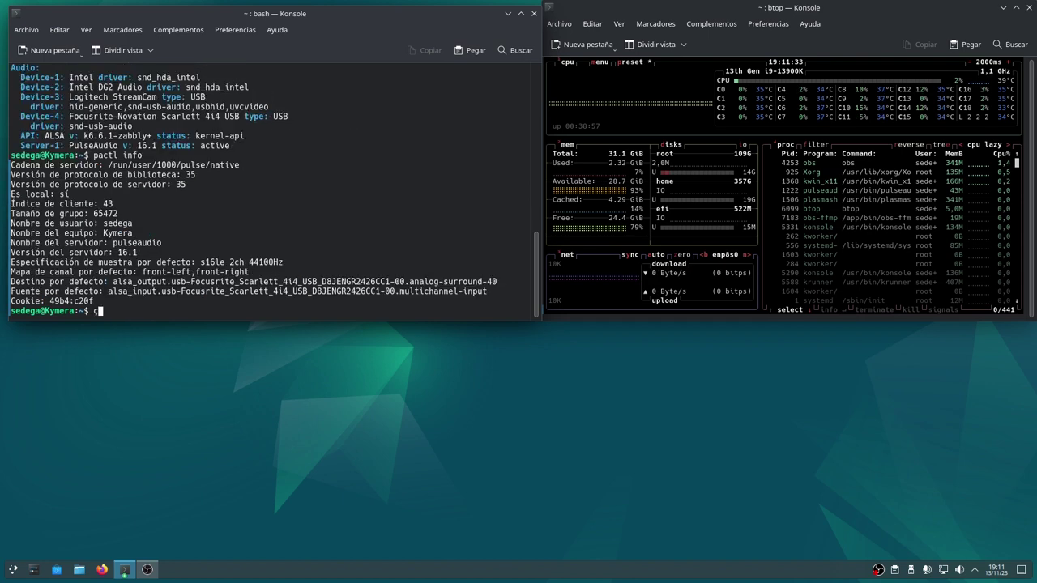
Highlight the server name and the default output and input lines in the pactl info output
{"action": "left_click_drag", "start_coordinate": [113, 243], "coordinate": [137, 243]}
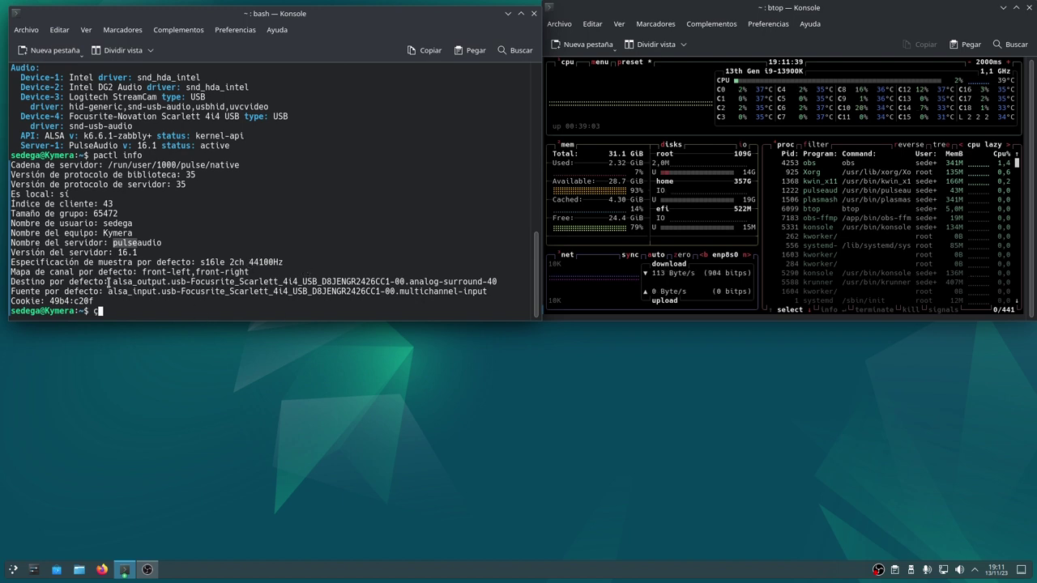
{"action": "left_click_drag", "start_coordinate": [61, 281], "coordinate": [332, 281]}
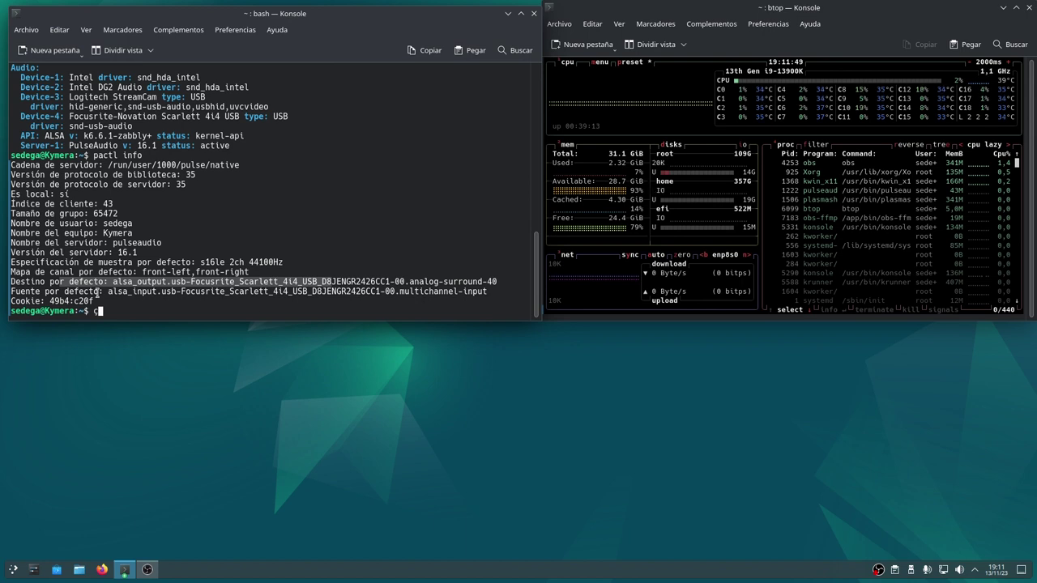
{"action": "left_click_drag", "start_coordinate": [166, 290], "coordinate": [251, 299]}
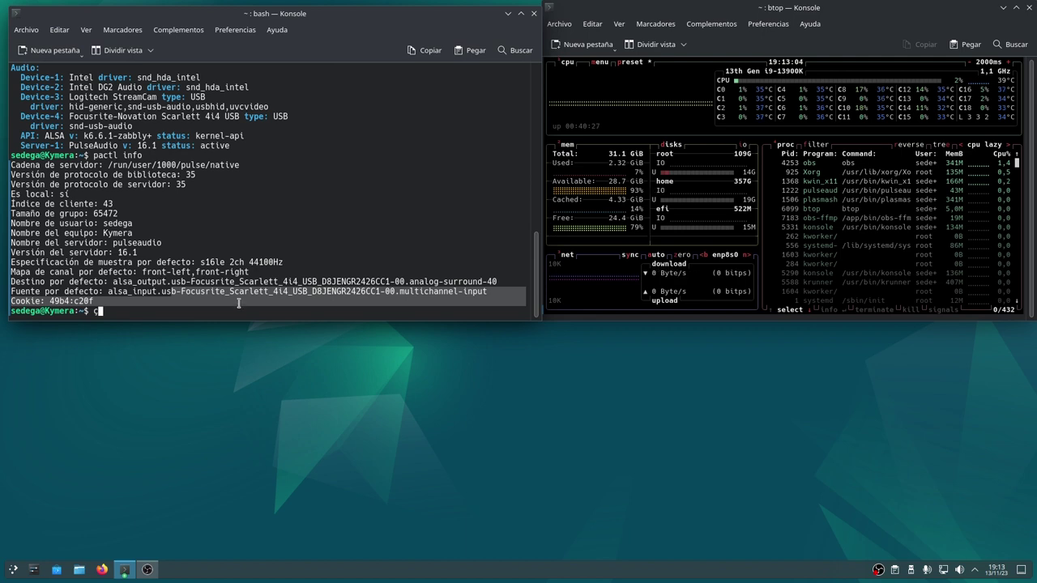
{"action": "left_click", "coordinate": [434, 448]}
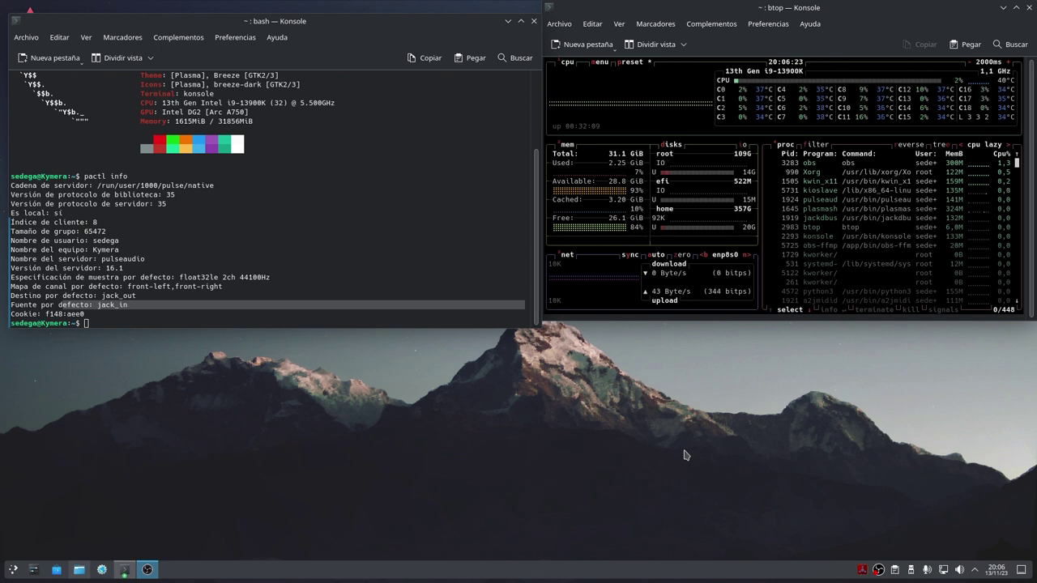
Open the system sound settings, enlarge the window, and place it so the pactl output in the terminal stays readable
{"action": "left_click", "coordinate": [959, 571]}
{"action": "left_click", "coordinate": [1006, 340]}
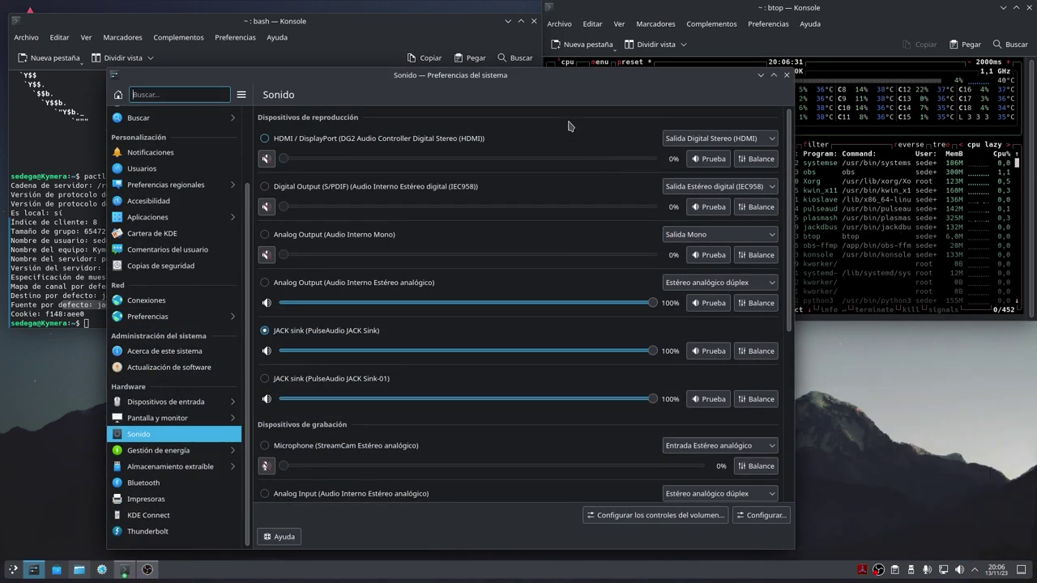
{"action": "left_click_drag", "start_coordinate": [538, 81], "coordinate": [545, 25]}
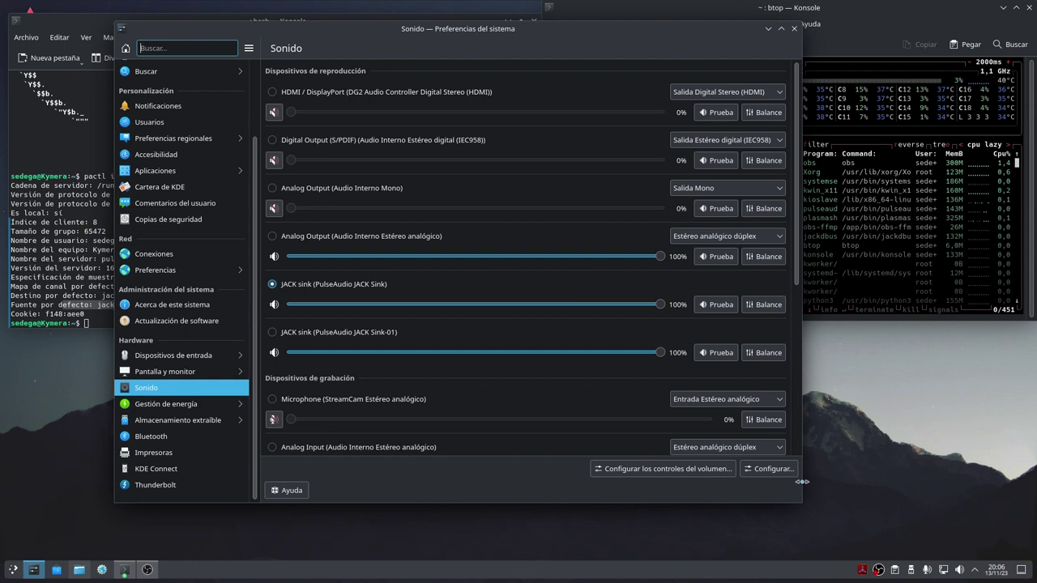
{"action": "left_click_drag", "start_coordinate": [801, 502], "coordinate": [859, 550]}
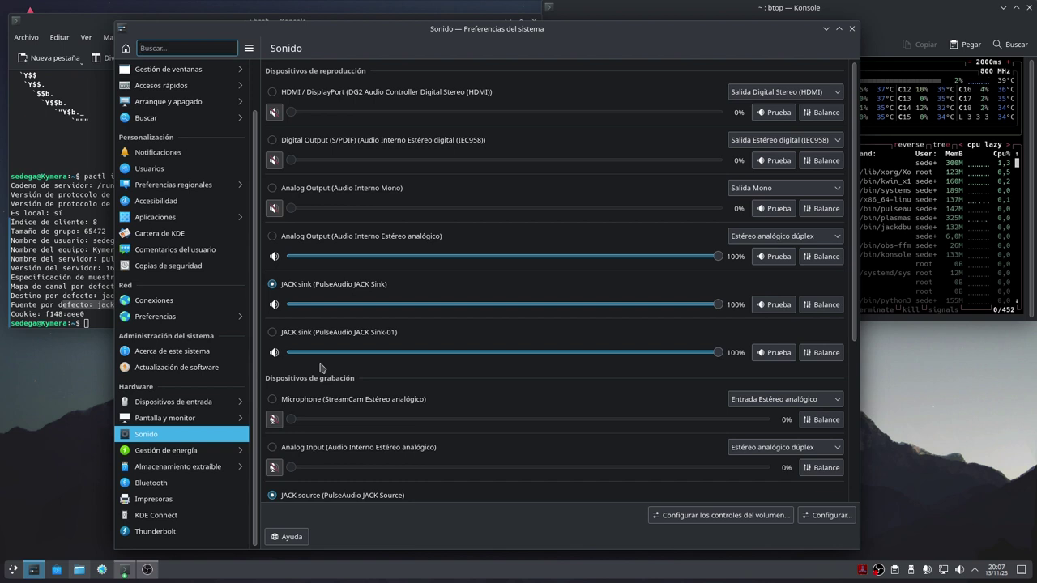
{"action": "left_click_drag", "start_coordinate": [379, 26], "coordinate": [548, 16]}
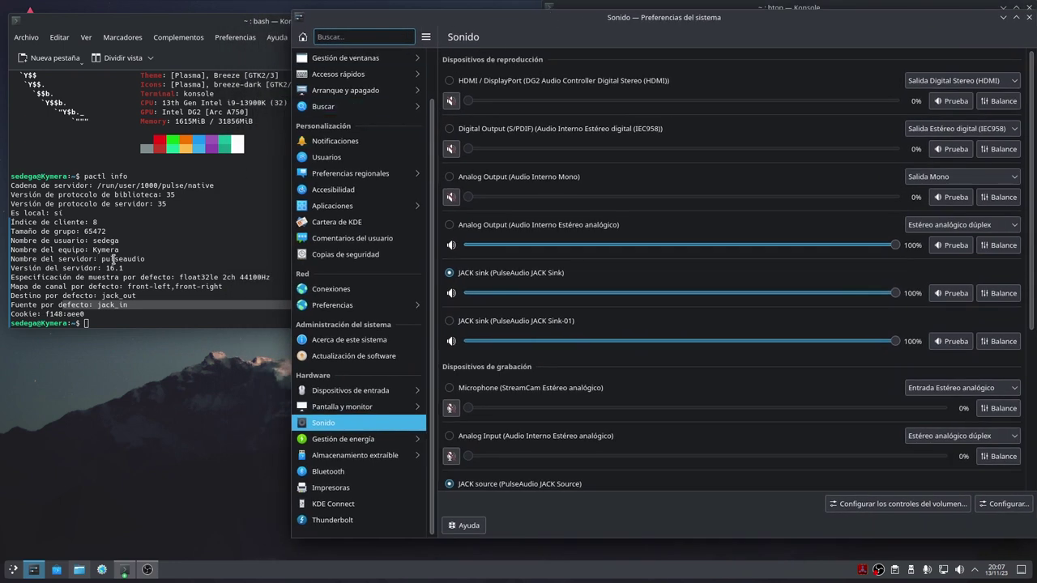
Highlight the server name, the jack_out default destination and the jack_in default source in the pactl output
{"action": "left_click_drag", "start_coordinate": [101, 258], "coordinate": [151, 259]}
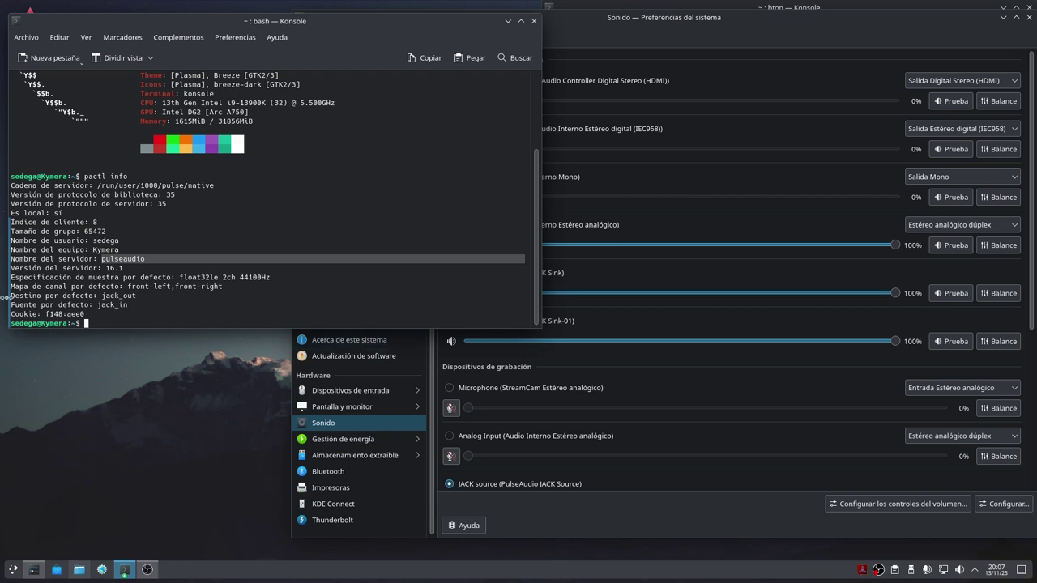
{"action": "left_click_drag", "start_coordinate": [14, 295], "coordinate": [129, 300]}
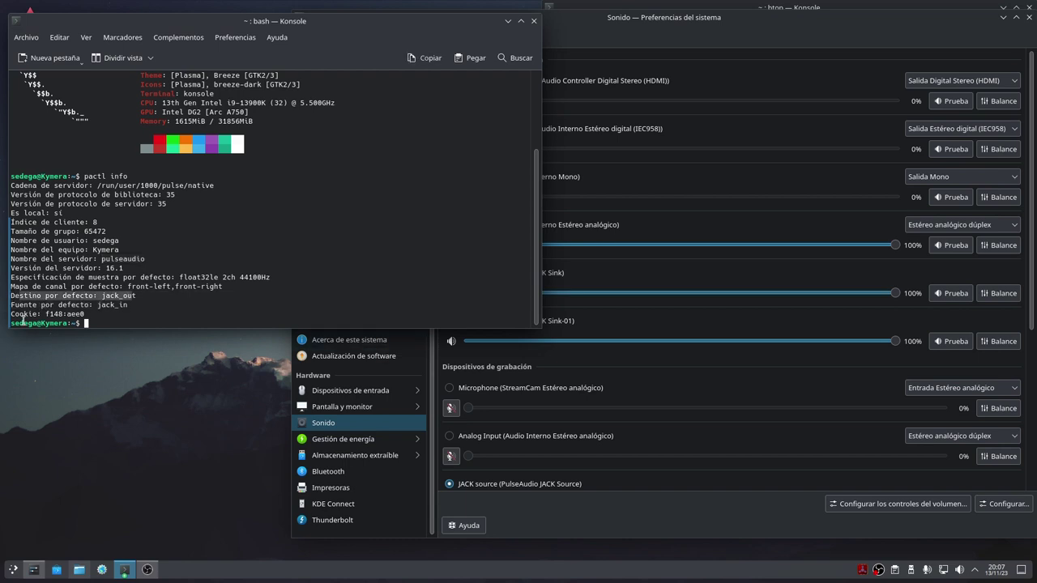
{"action": "triple_click", "coordinate": [49, 304]}
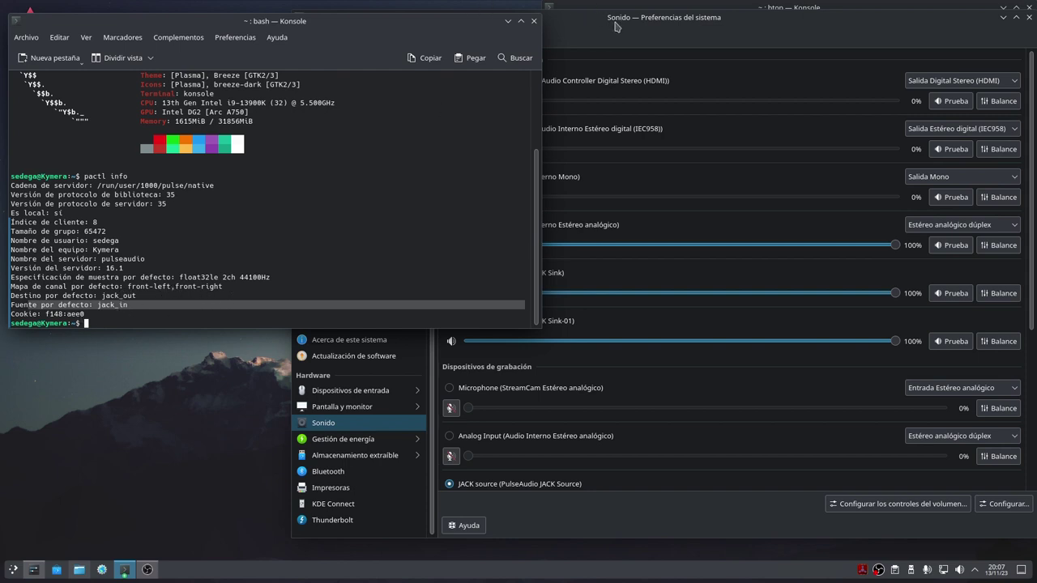
Review the JACK sink, JACK source and OBS recording channels in the sound settings, and close the window
{"action": "left_click", "coordinate": [573, 33]}
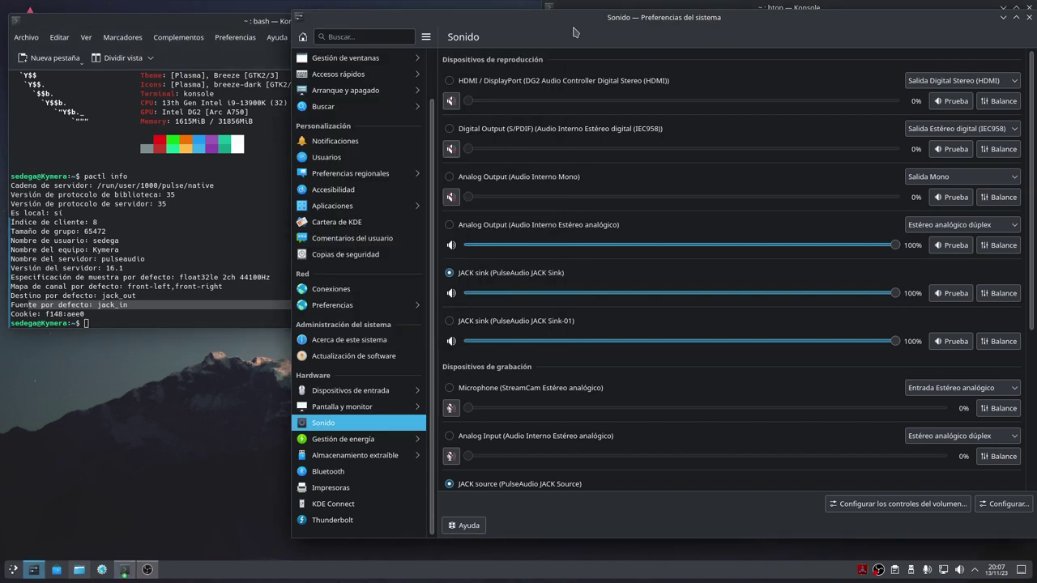
{"action": "left_click_drag", "start_coordinate": [571, 31], "coordinate": [453, 29]}
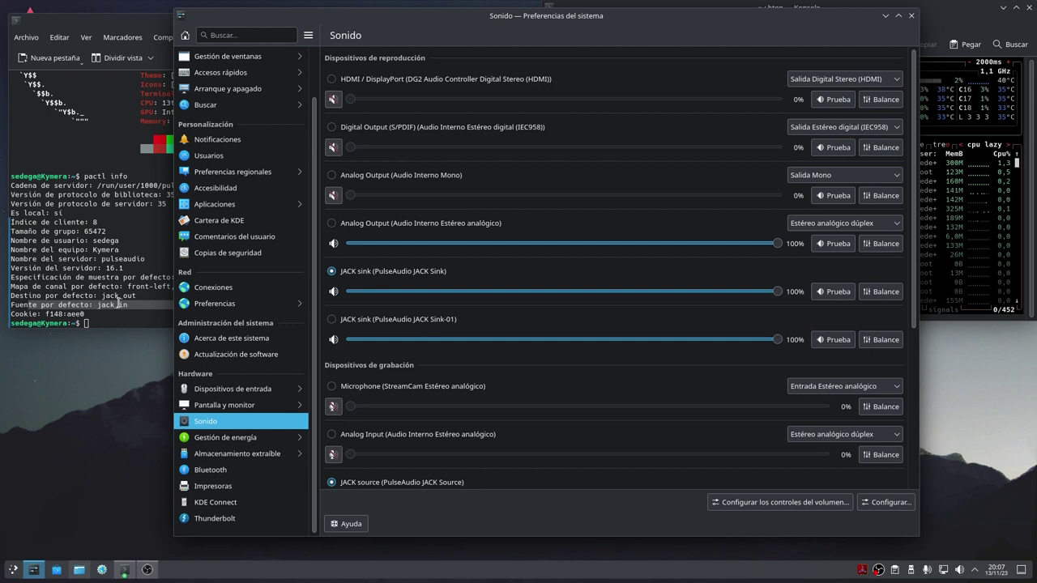
{"action": "scroll", "coordinate": [512, 400], "scroll_direction": "down", "scroll_amount": 3}
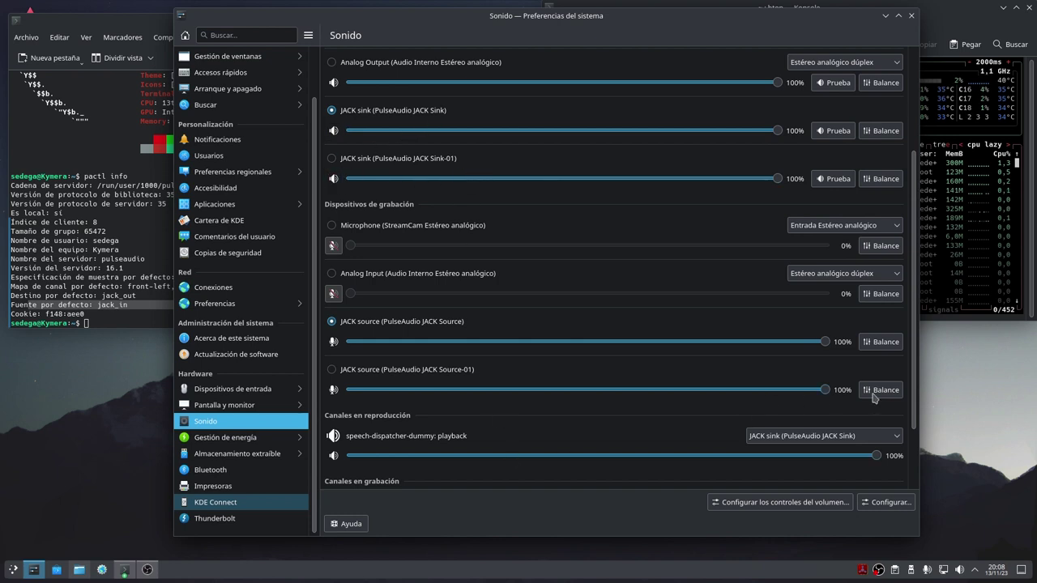
{"action": "left_click_drag", "start_coordinate": [914, 390], "coordinate": [918, 466]}
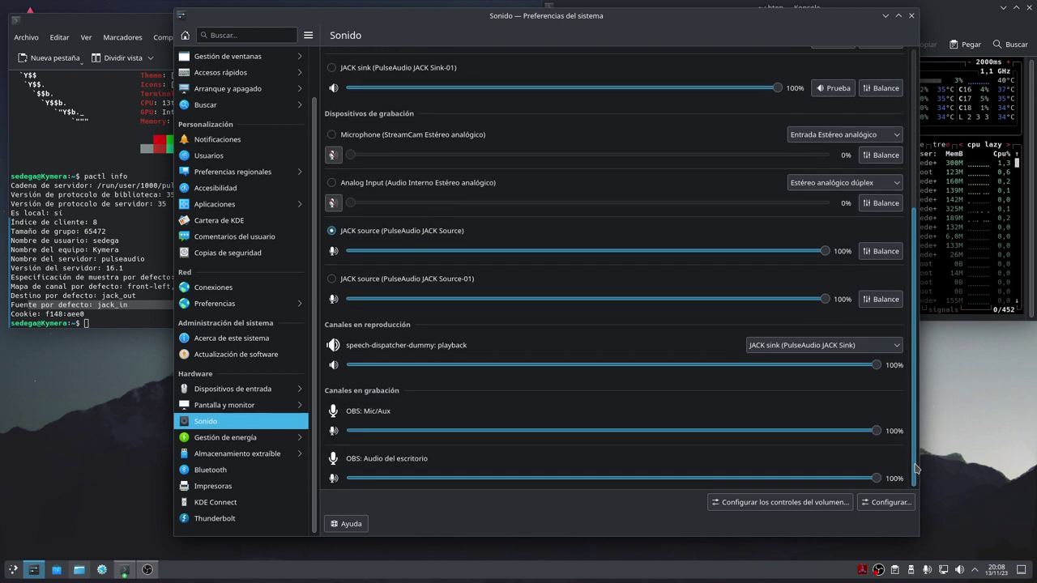
{"action": "left_click_drag", "start_coordinate": [622, 22], "coordinate": [556, 33]}
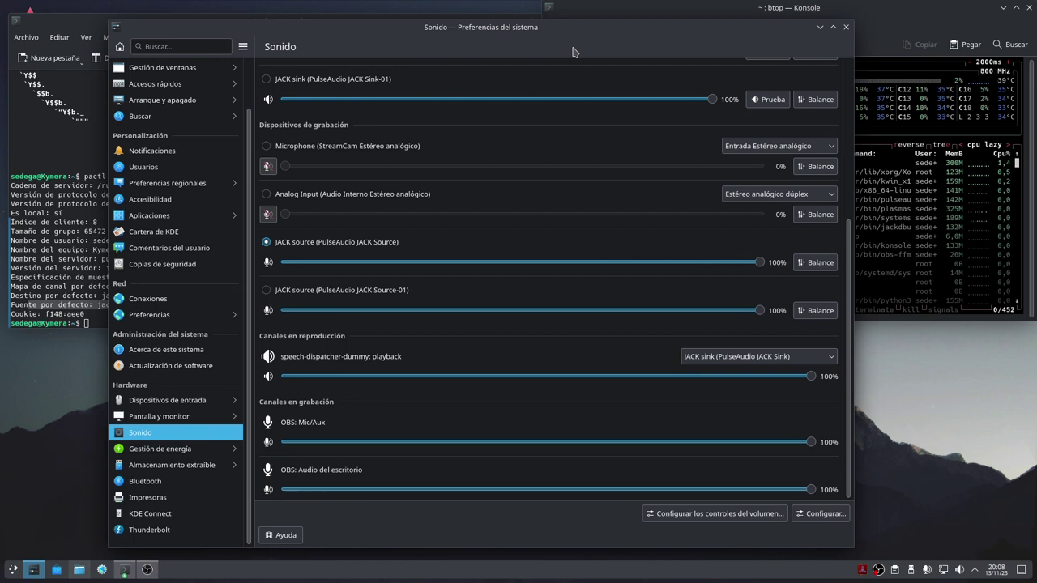
{"action": "left_click", "coordinate": [846, 27]}
Open Cadence to check the JACK status and the ALSA audio bridge, and close its window
{"action": "left_click", "coordinate": [862, 570]}
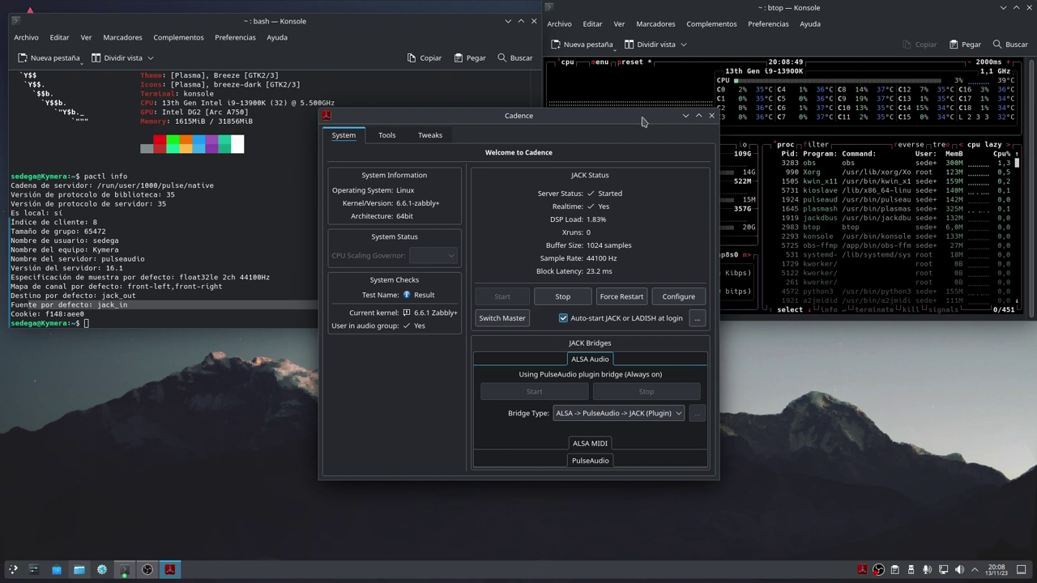
{"action": "left_click_drag", "start_coordinate": [642, 122], "coordinate": [658, 189]}
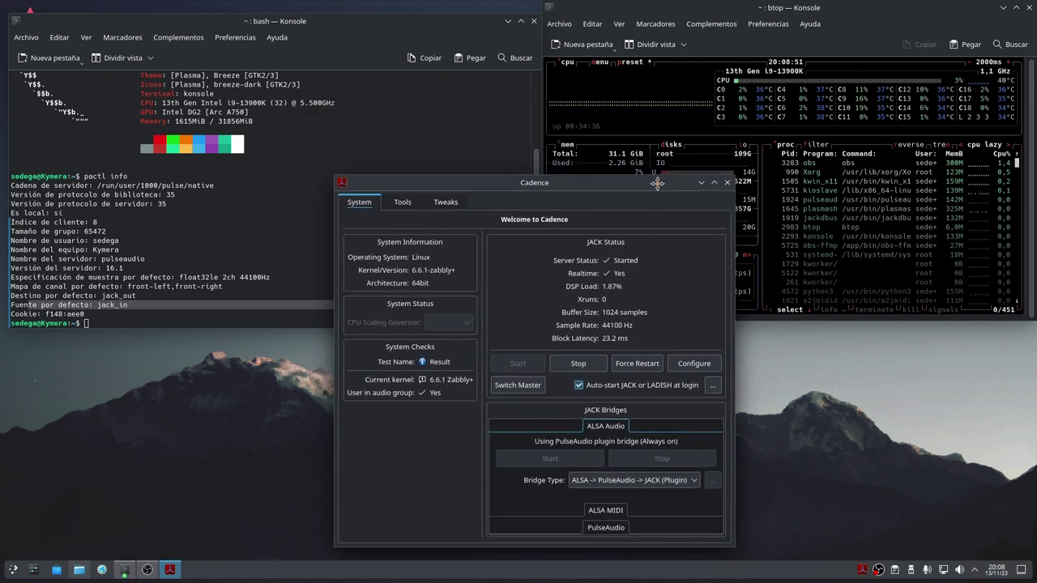
{"action": "left_click", "coordinate": [727, 184]}
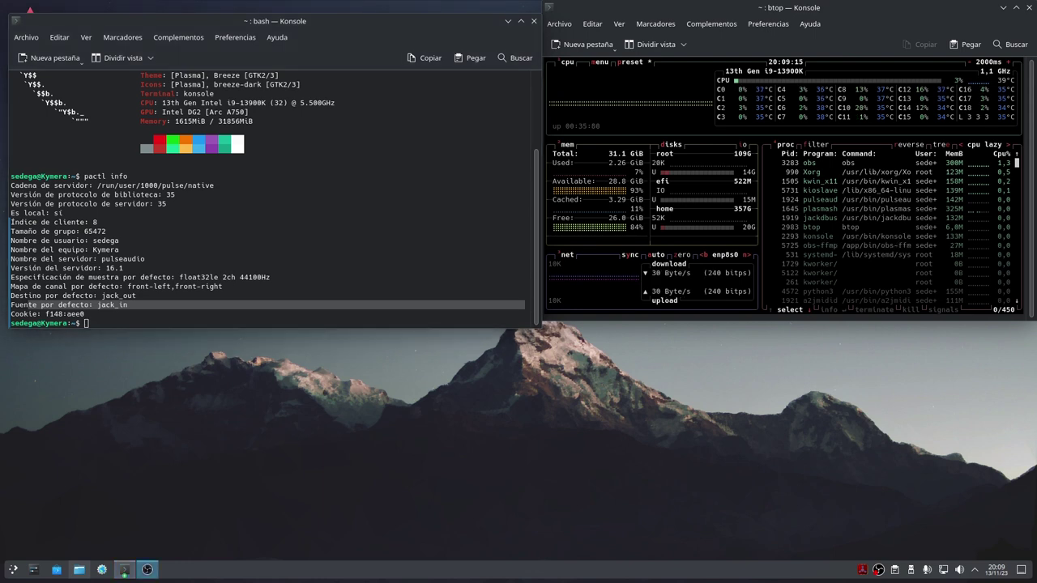
Switch to OBS Studio and maximize its window to inspect the audio mixer levels
{"action": "left_click", "coordinate": [146, 569]}
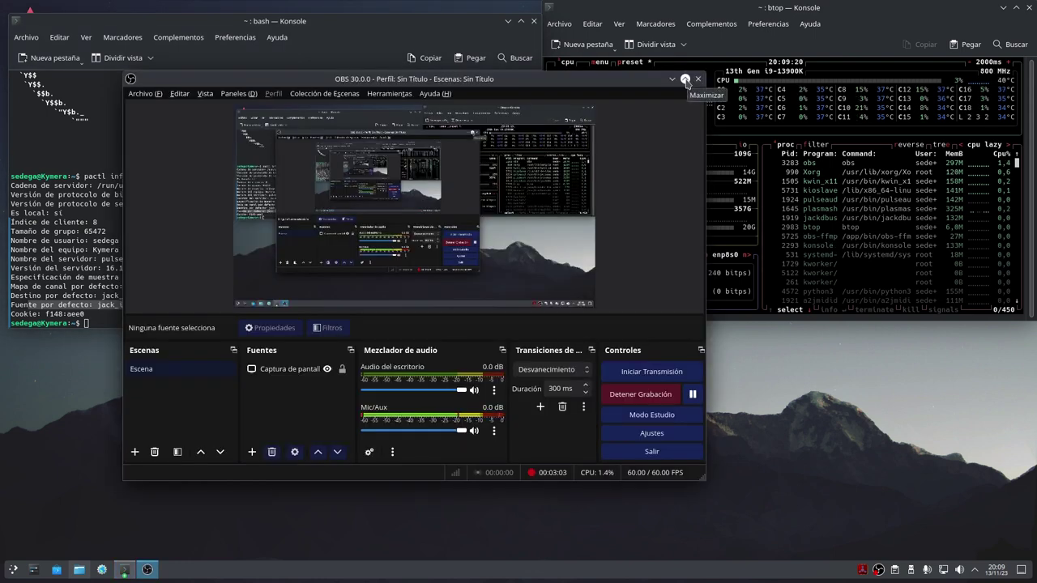
{"action": "left_click", "coordinate": [686, 79]}
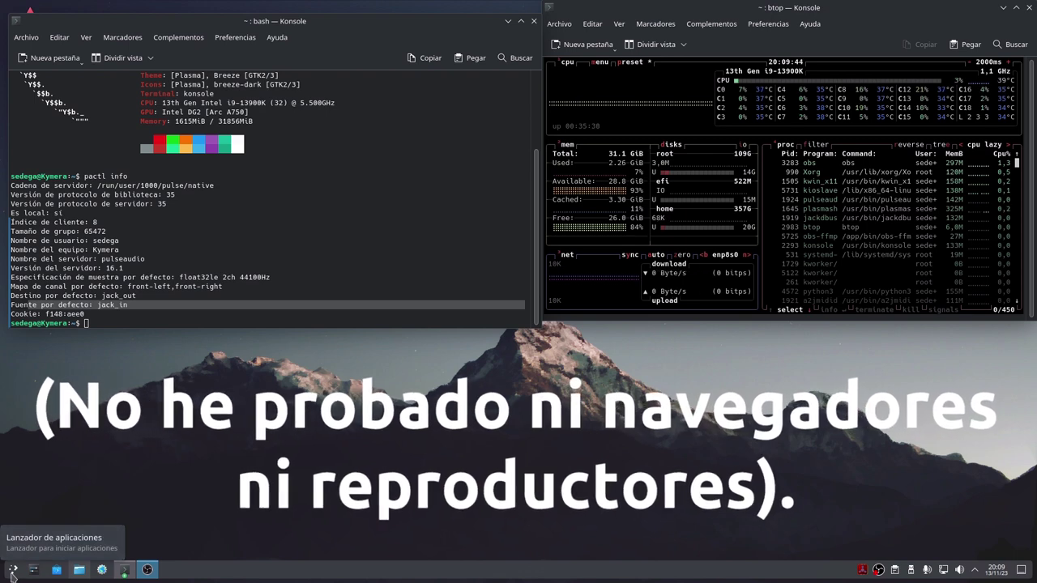
Launch Ardour-8.1.0 from the multimedia applications, move its session dialog towards the middle of the desktop, and begin a new session
{"action": "left_click", "coordinate": [11, 570]}
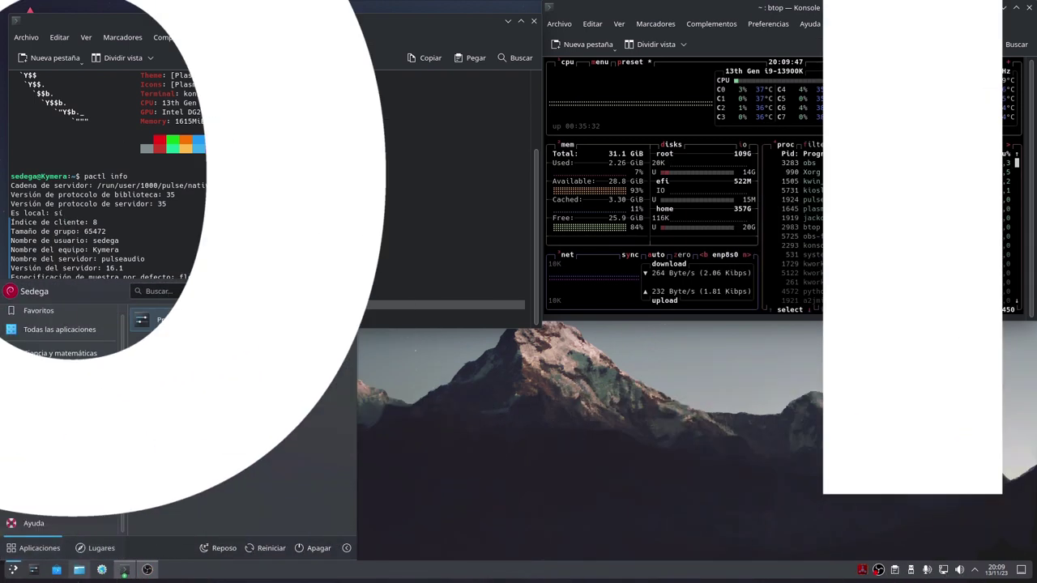
{"action": "mouse_move", "coordinate": [42, 428]}
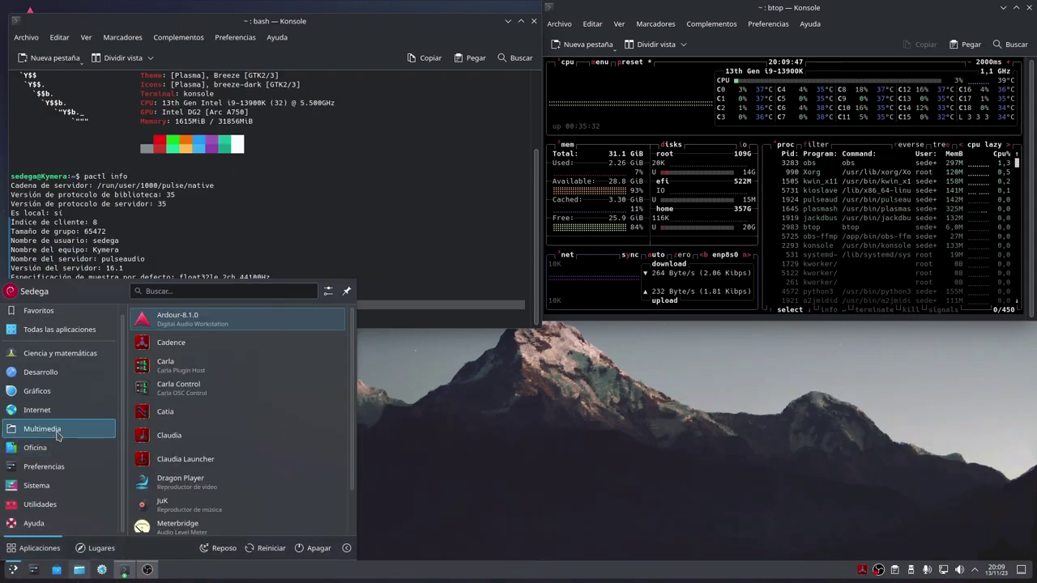
{"action": "left_click", "coordinate": [197, 318]}
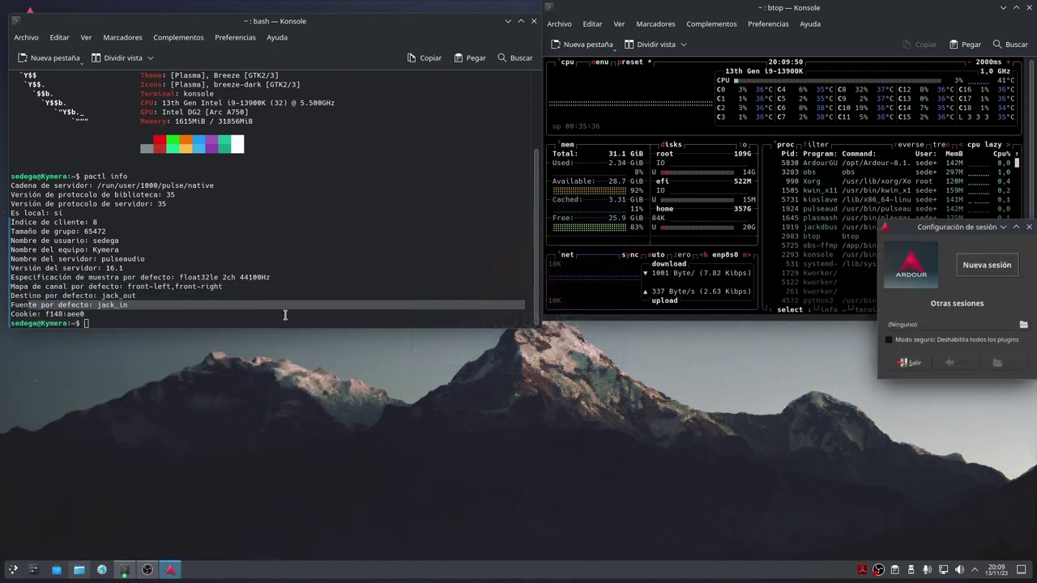
{"action": "left_click_drag", "start_coordinate": [956, 234], "coordinate": [545, 221]}
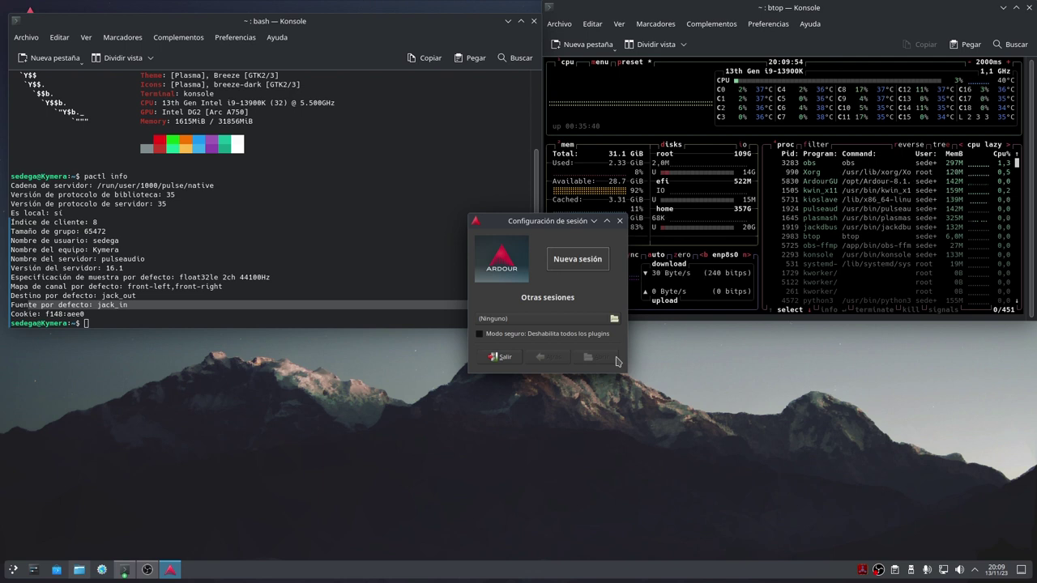
{"action": "left_click", "coordinate": [582, 261]}
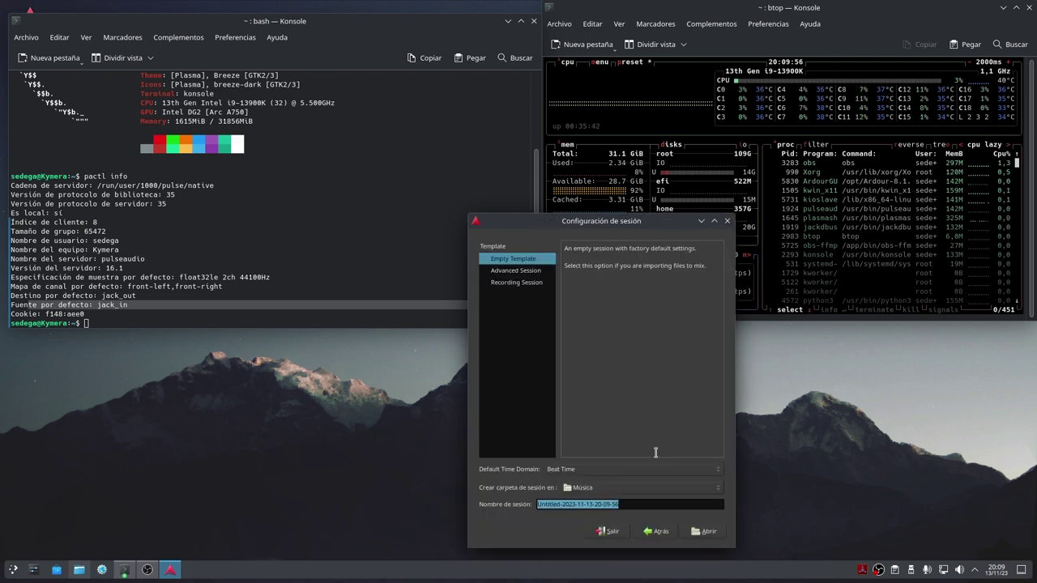
Create the Ardour session from the Empty Template with its default name, and briefly run and stop playback to test the metronome
{"action": "left_click", "coordinate": [703, 533]}
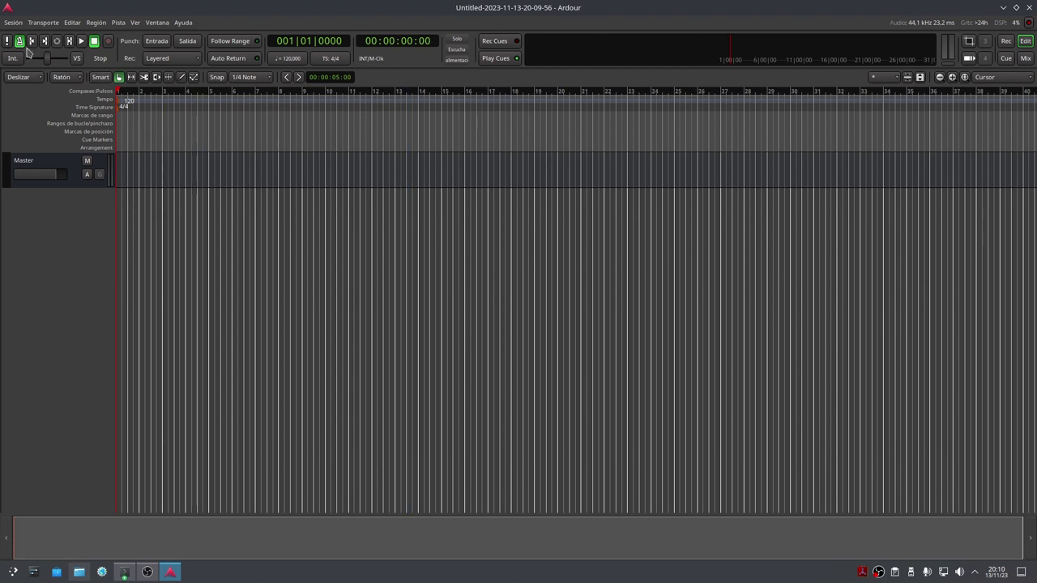
{"action": "left_click", "coordinate": [81, 42]}
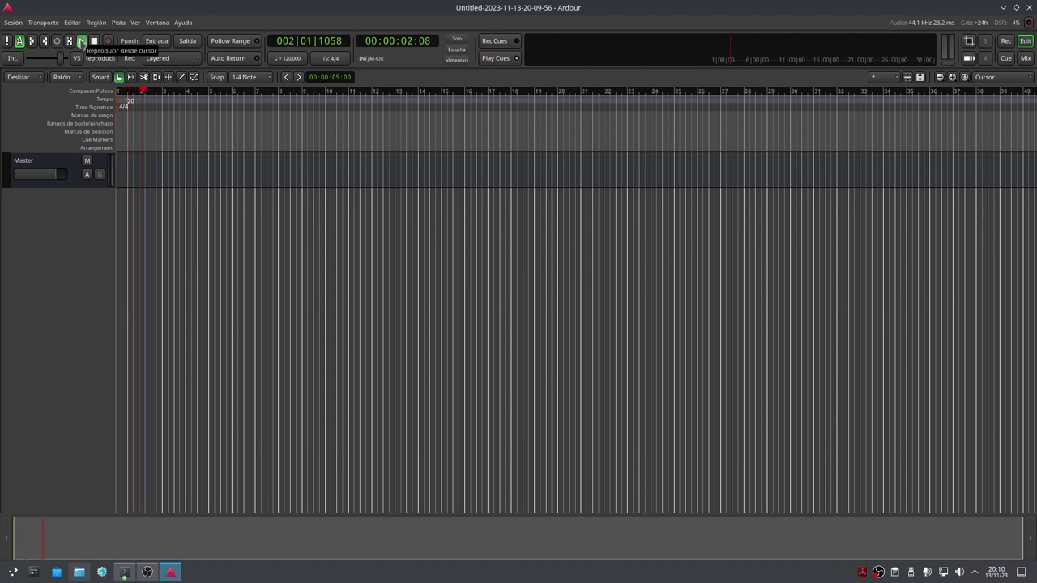
{"action": "key", "text": "space"}
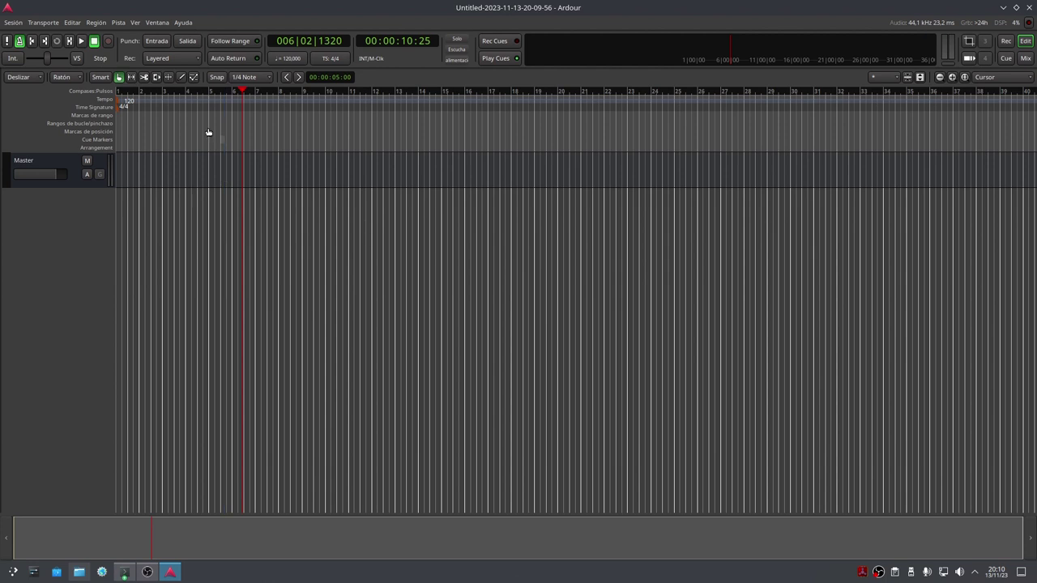
Open the audio connections manager and route Ardour's Click out L and R to the Master input's L and R channels
{"action": "left_click", "coordinate": [158, 22]}
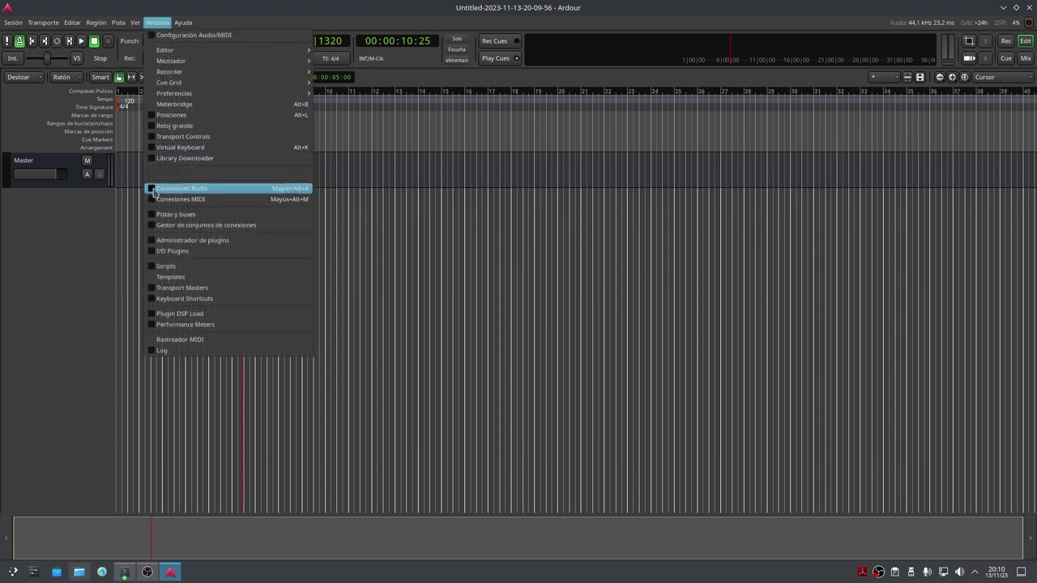
{"action": "left_click", "coordinate": [153, 191]}
{"action": "left_click_drag", "start_coordinate": [428, 372], "coordinate": [781, 386]}
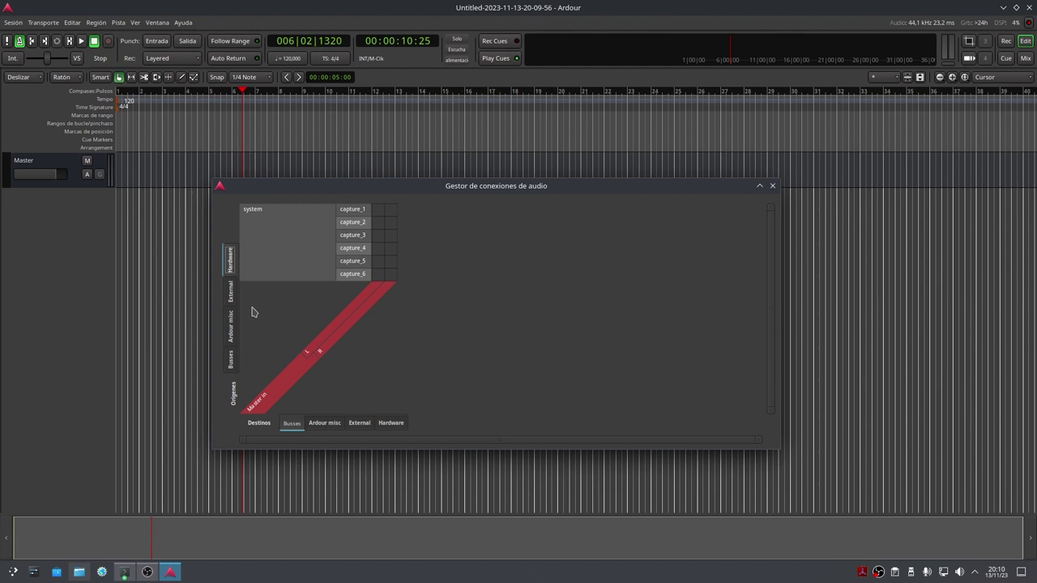
{"action": "left_click", "coordinate": [231, 328]}
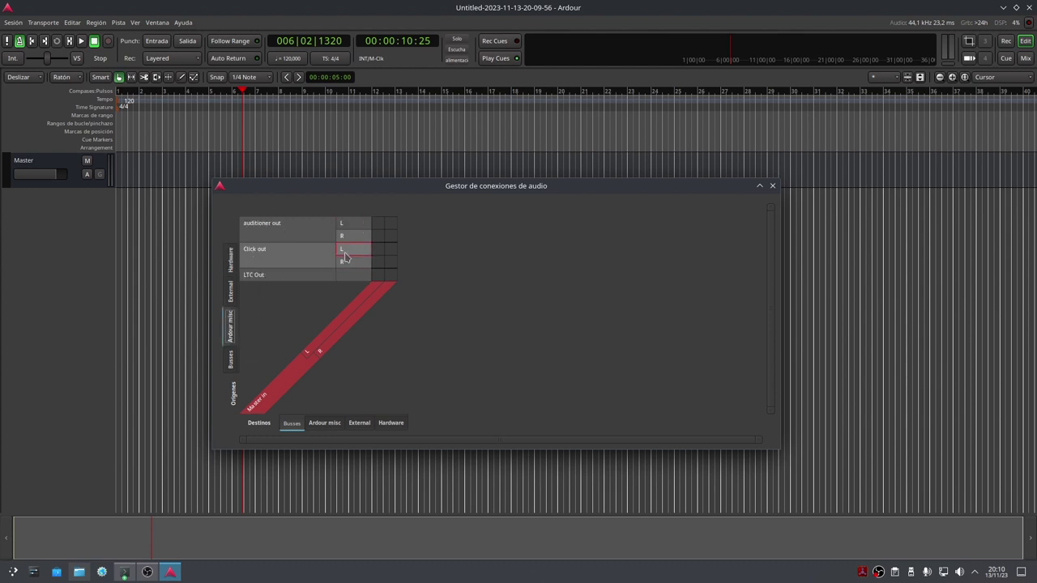
{"action": "left_click", "coordinate": [377, 248]}
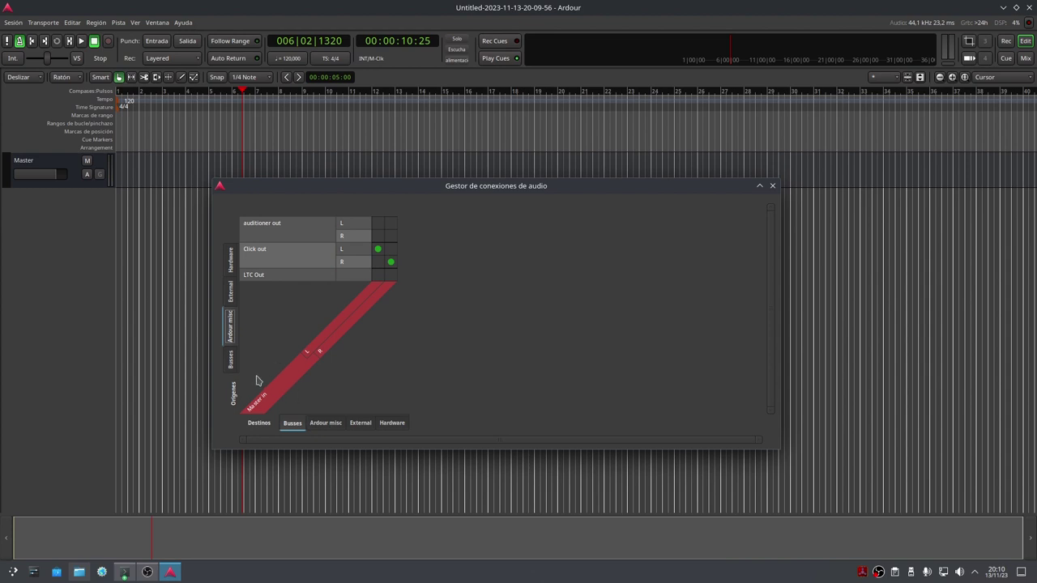
Check the Master output's hardware connections, and route it to front-left and front-right of the external PulseAudio JACK Source
{"action": "left_click", "coordinate": [234, 363]}
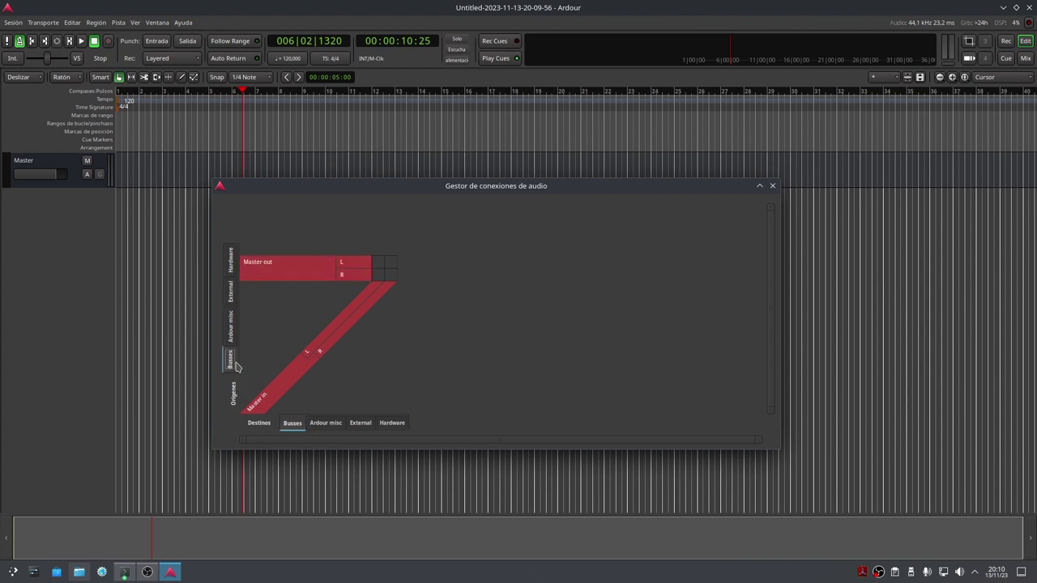
{"action": "left_click", "coordinate": [393, 424]}
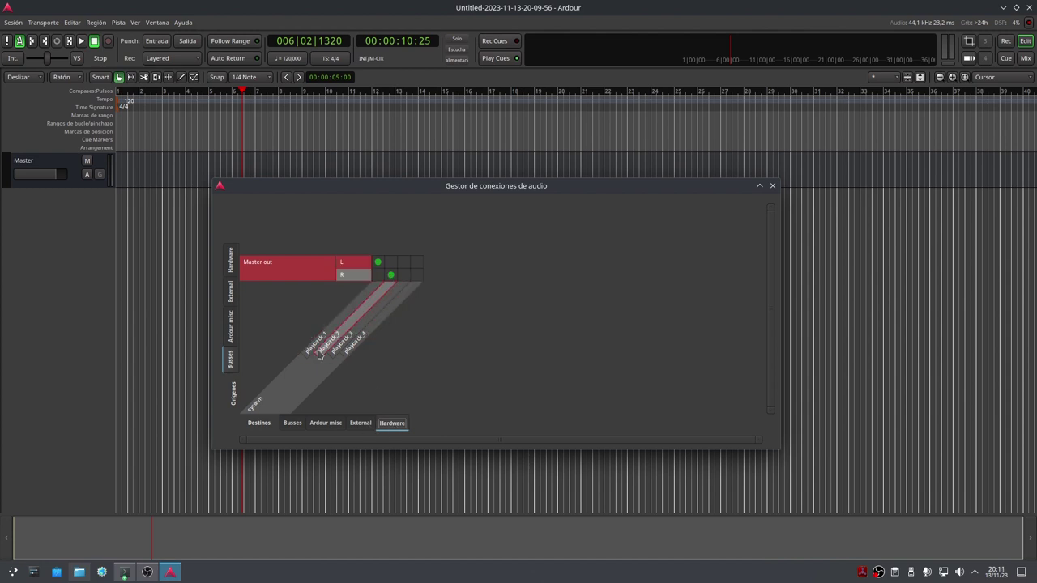
{"action": "left_click", "coordinate": [360, 425]}
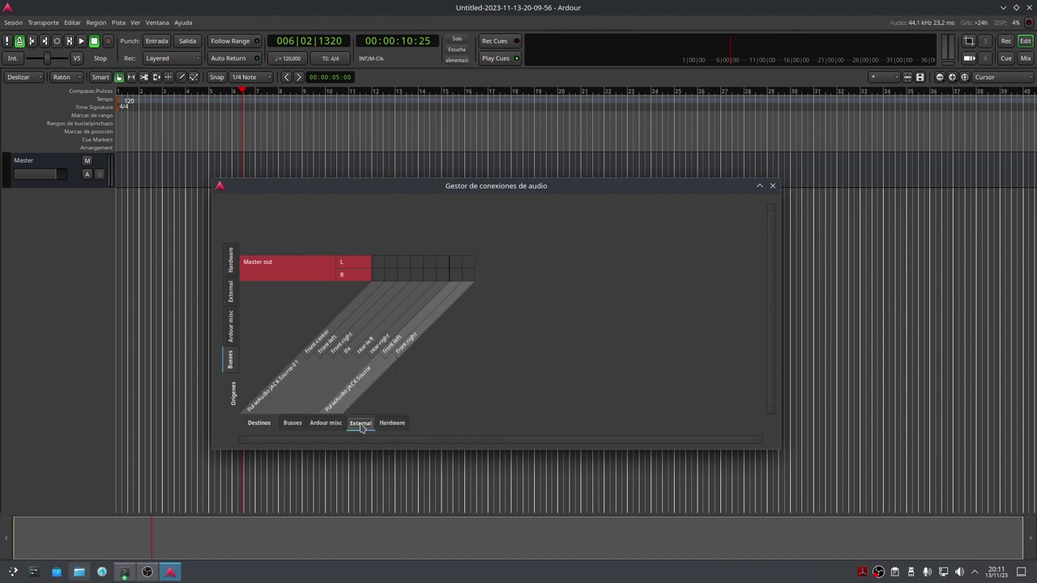
{"action": "left_click", "coordinate": [457, 262]}
Switch to OBS Studio, review the desktop and Mic/auxiliary devices in its audio settings, and cancel the settings without changes
{"action": "key", "text": "alt+Tab"}
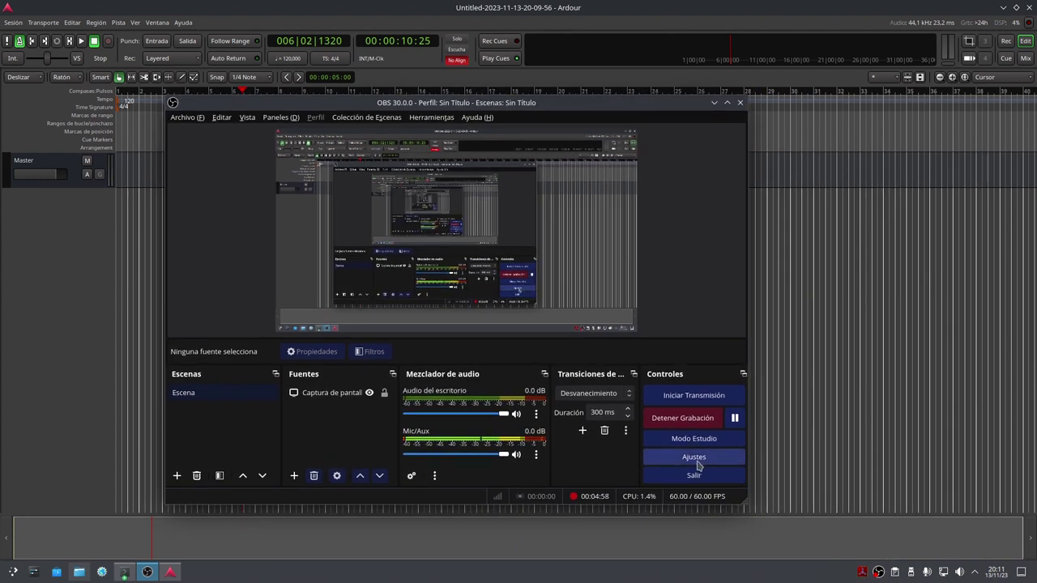
{"action": "left_click", "coordinate": [694, 464]}
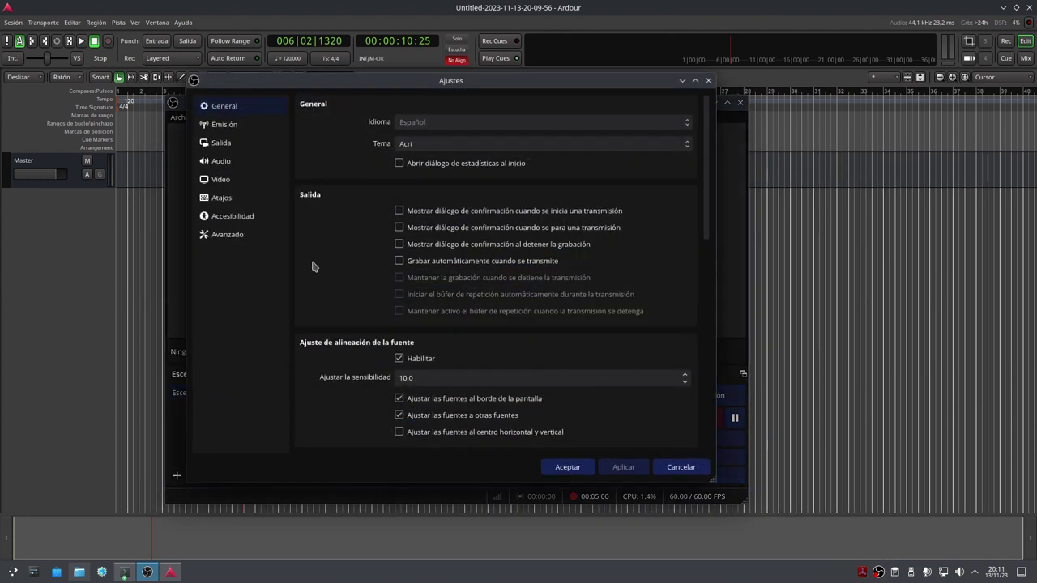
{"action": "left_click", "coordinate": [220, 161]}
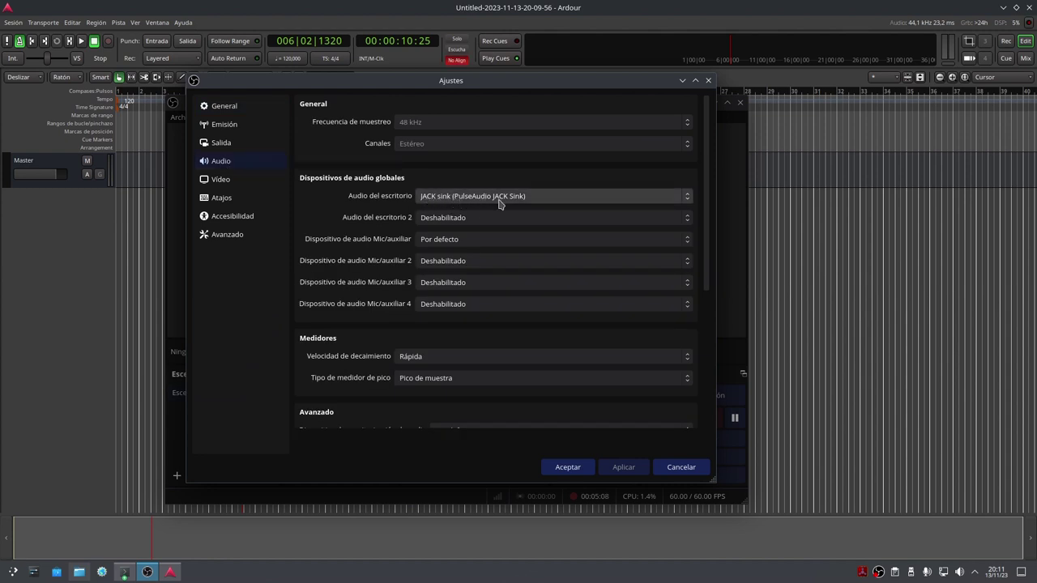
{"action": "left_click", "coordinate": [438, 244]}
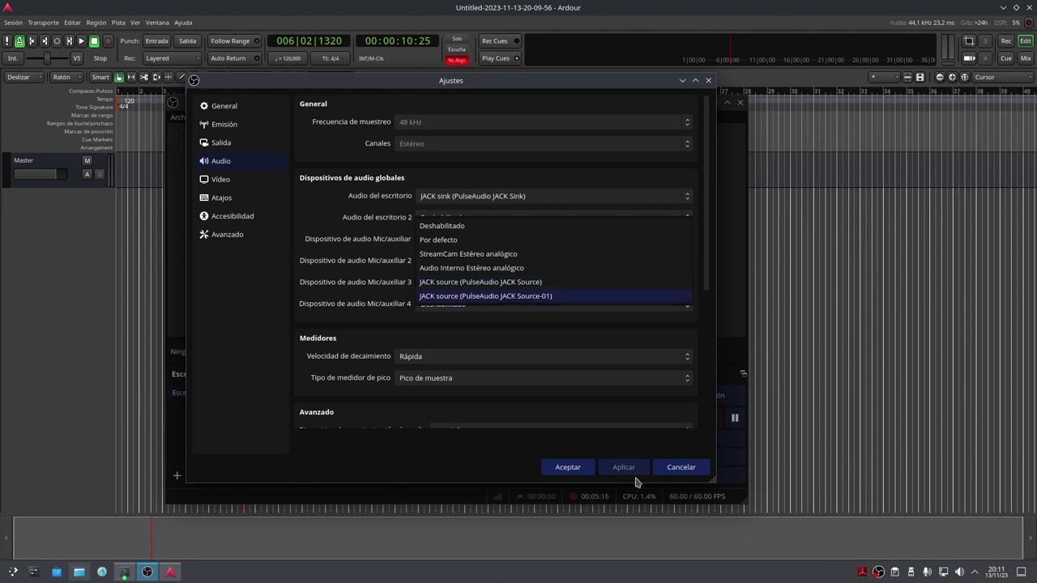
{"action": "left_click", "coordinate": [685, 475]}
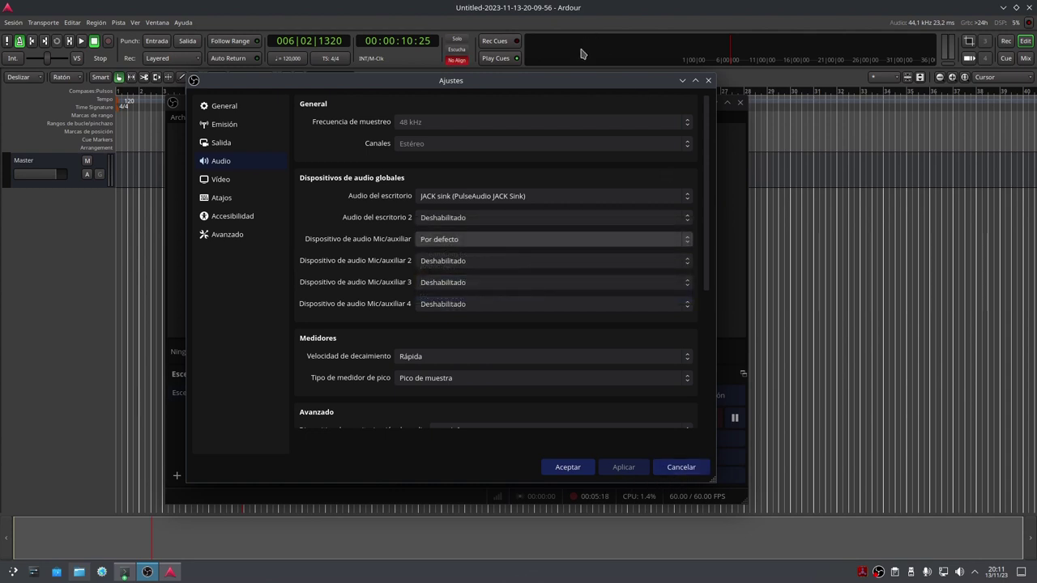
{"action": "left_click", "coordinate": [685, 475]}
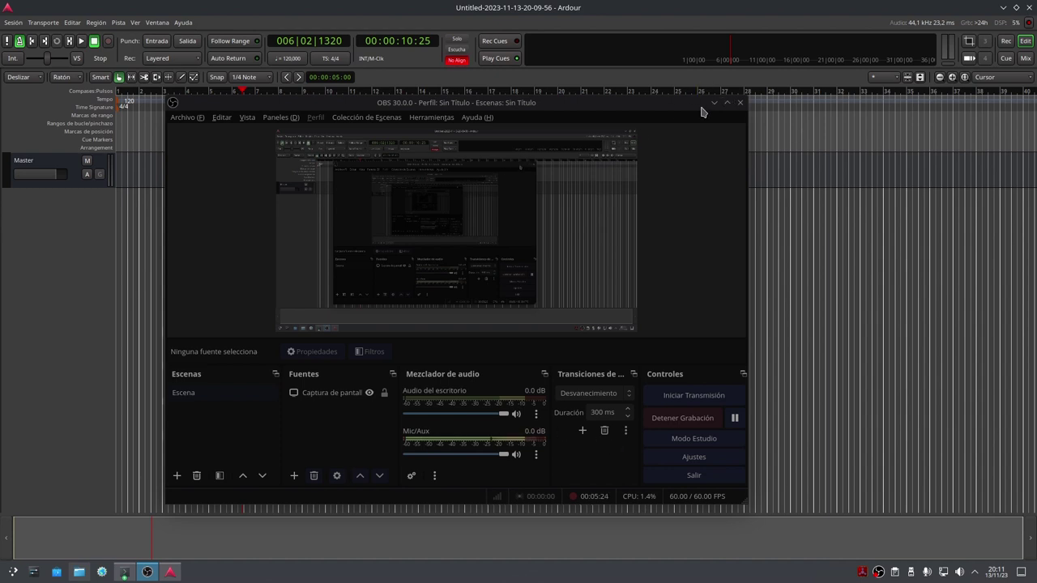
Move the OBS window out of Ardour's way and bring the Ardour session with its audio connections manager to the front
{"action": "left_click_drag", "start_coordinate": [575, 106], "coordinate": [1036, 121]}
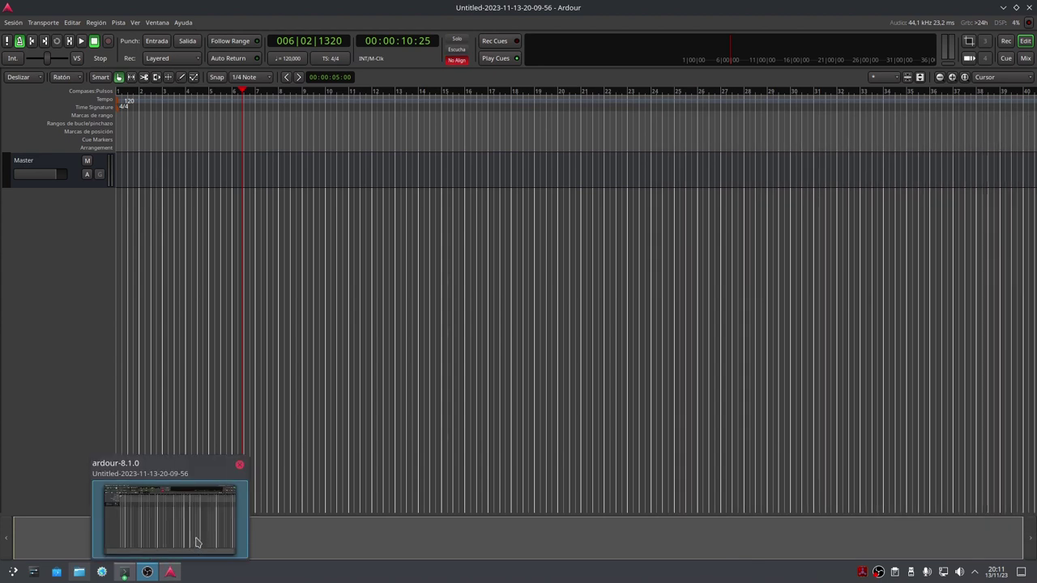
{"action": "left_click", "coordinate": [1005, 8]}
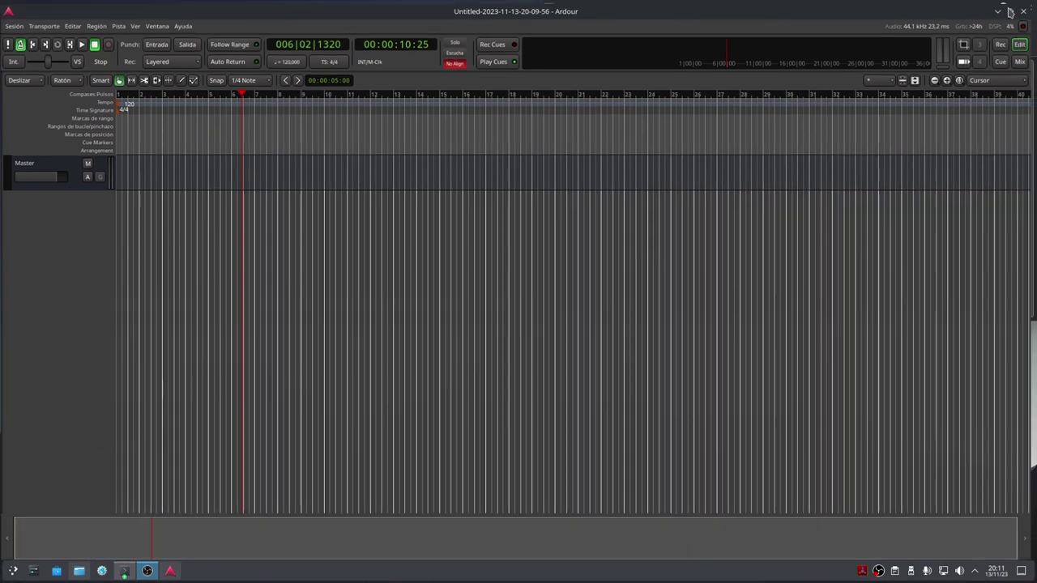
{"action": "left_click", "coordinate": [170, 571]}
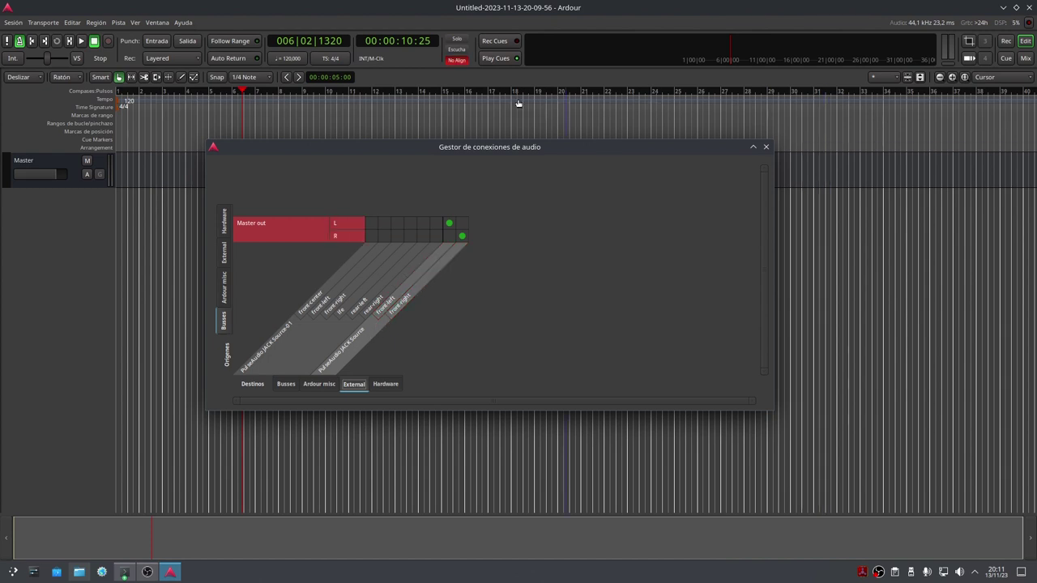
Play the session briefly to check the click on the Master meters, stop playback, and close the audio connections manager
{"action": "left_click", "coordinate": [82, 41]}
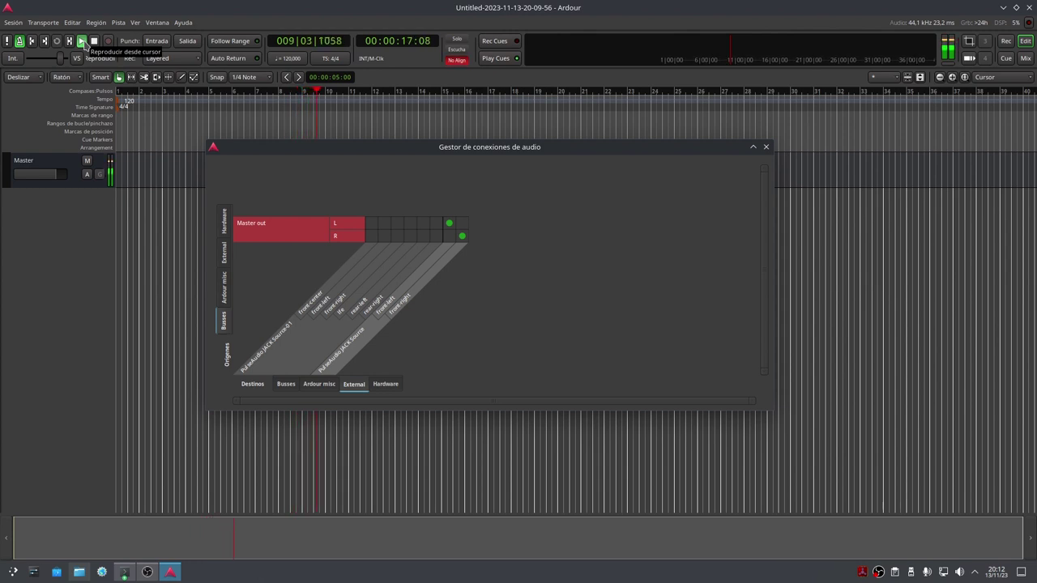
{"action": "left_click", "coordinate": [93, 43]}
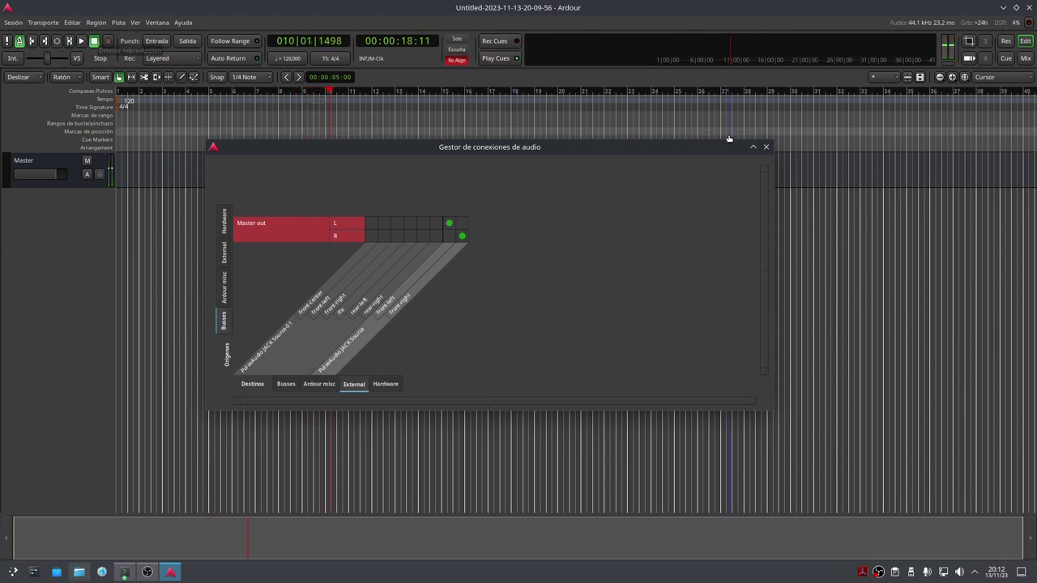
{"action": "left_click", "coordinate": [766, 148]}
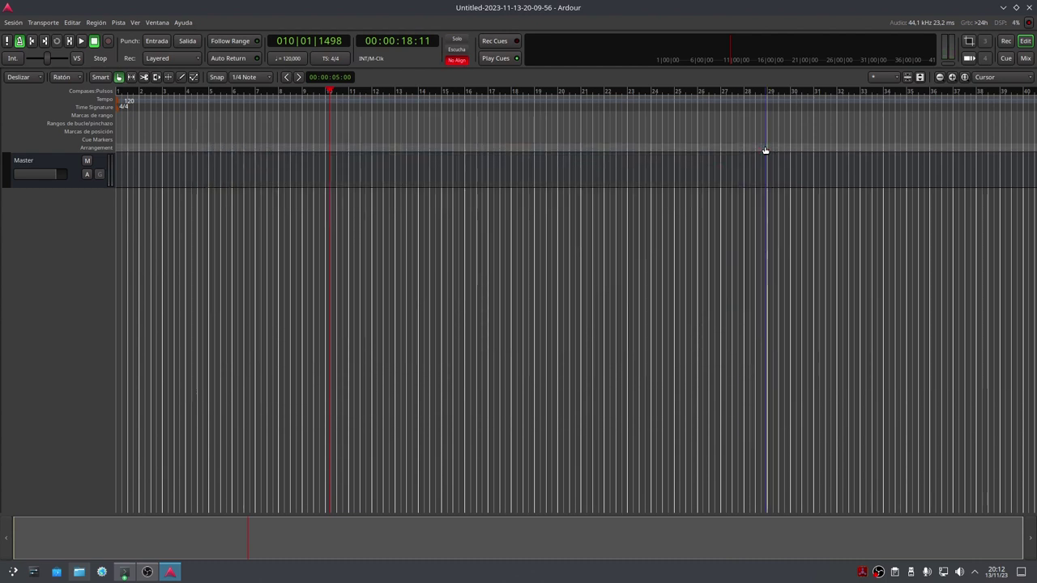
Quit Ardour, discarding the unsaved session and permanently deleting it
{"action": "left_click", "coordinate": [1029, 7]}
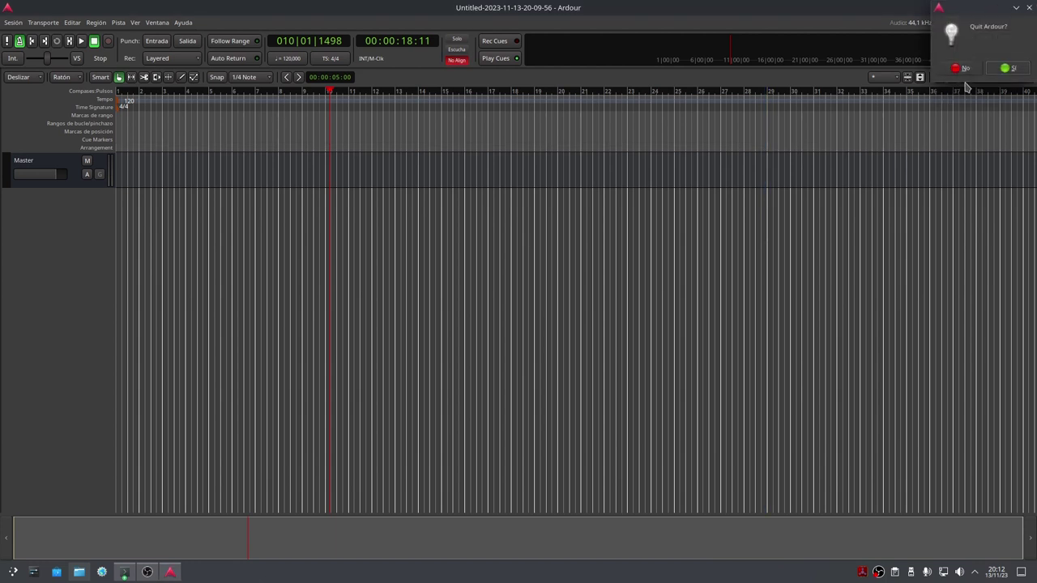
{"action": "left_click", "coordinate": [1006, 68]}
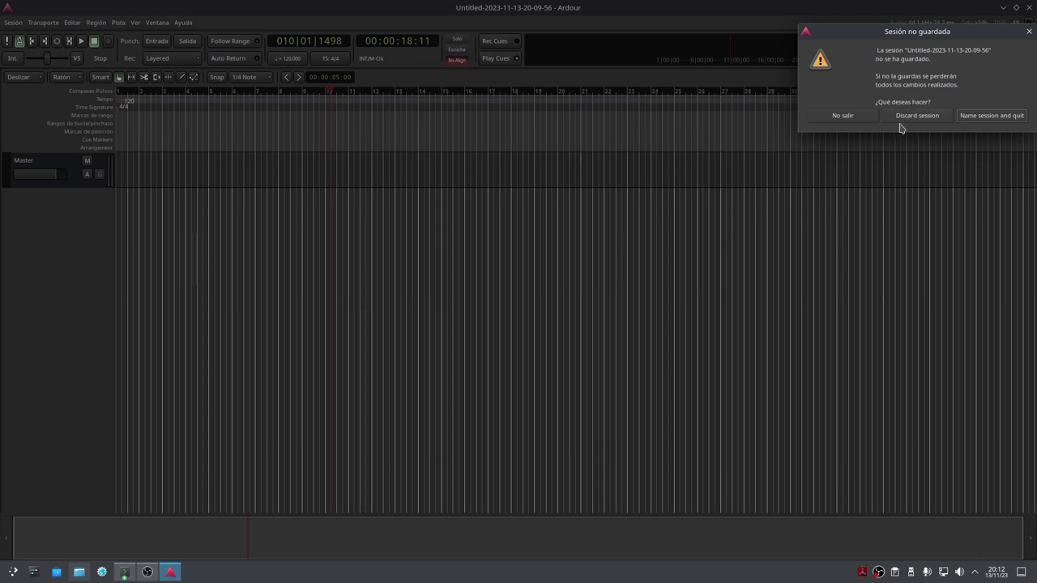
{"action": "left_click", "coordinate": [909, 119]}
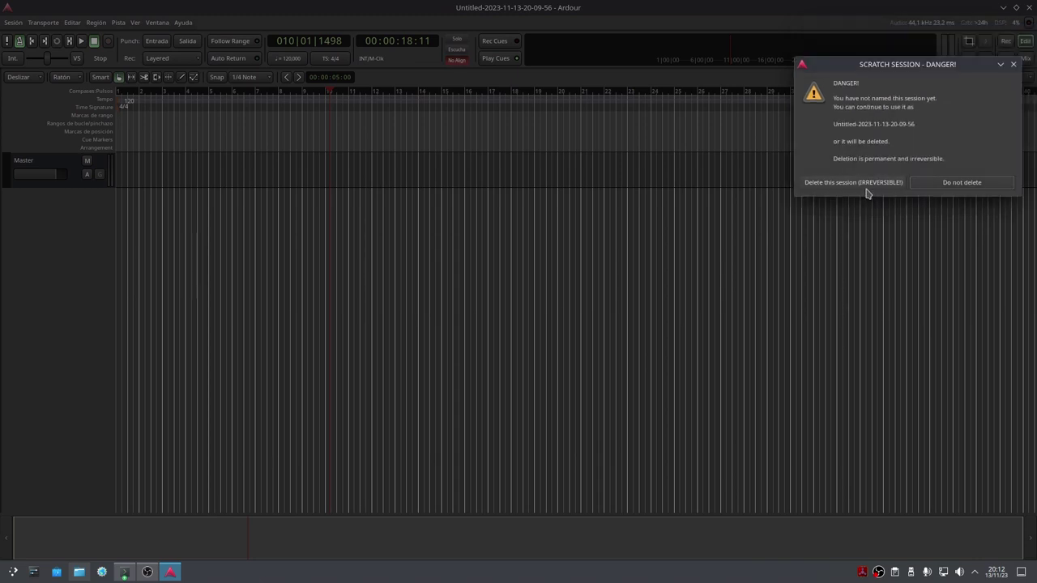
{"action": "left_click", "coordinate": [864, 183]}
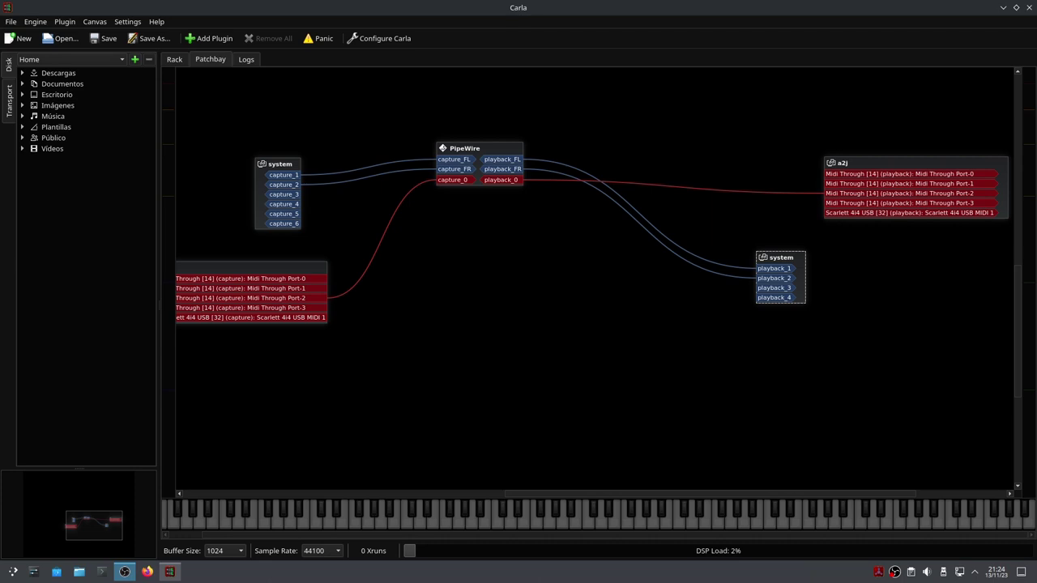
Rearrange the PipeWire, system playback and a2j capture nodes in Carla's patchbay so that their connections are easy to read
{"action": "left_click_drag", "start_coordinate": [495, 147], "coordinate": [581, 154]}
{"action": "left_click_drag", "start_coordinate": [794, 258], "coordinate": [810, 115]}
{"action": "left_click_drag", "start_coordinate": [254, 276], "coordinate": [338, 303]}
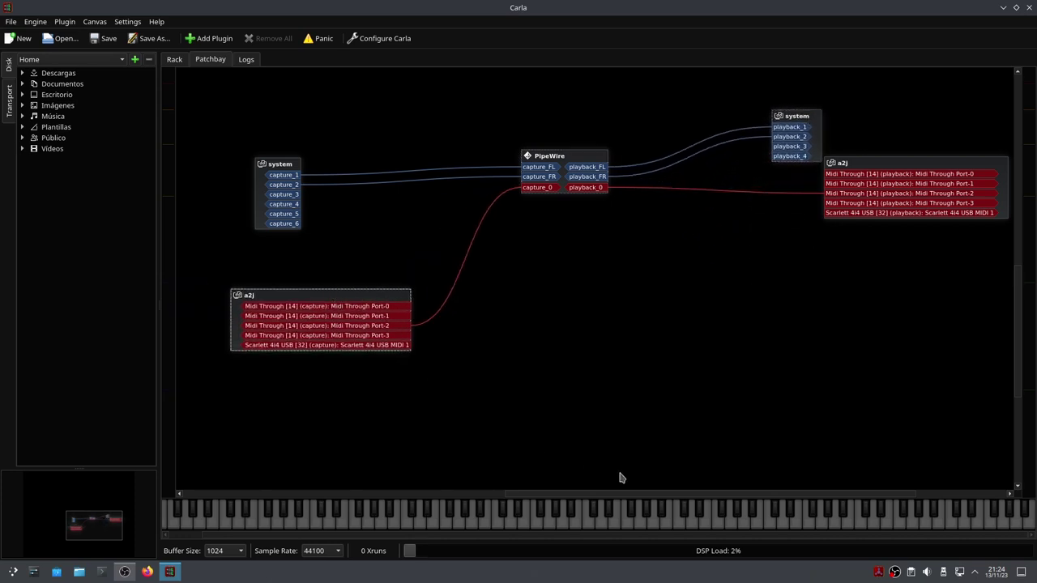
Open the Synaptic package manager, filter the packages by "pipewire" to review which are installed, and close it
{"action": "left_click", "coordinate": [13, 575]}
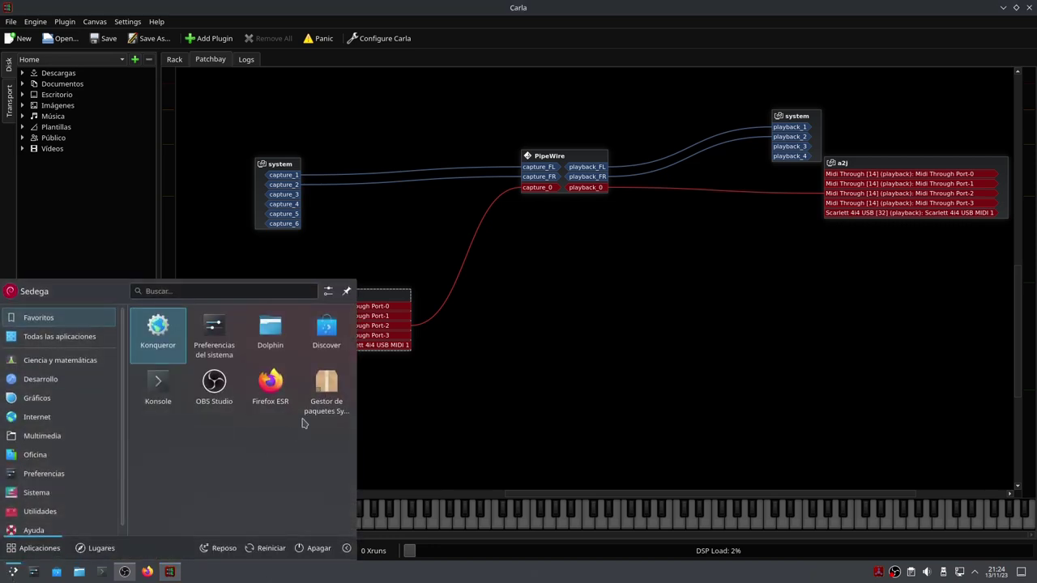
{"action": "left_click", "coordinate": [340, 403]}
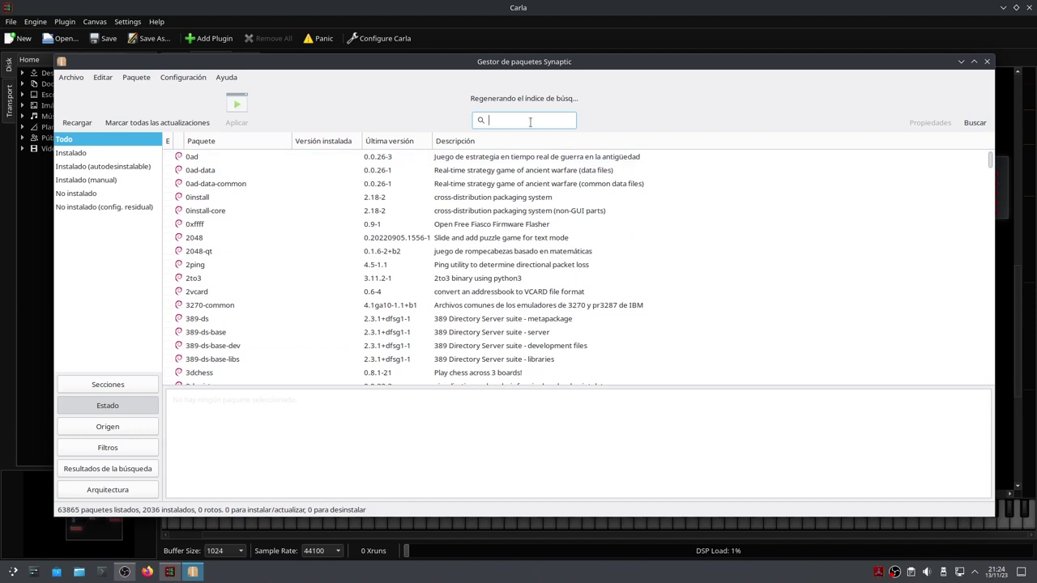
{"action": "type", "text": "pipewire"}
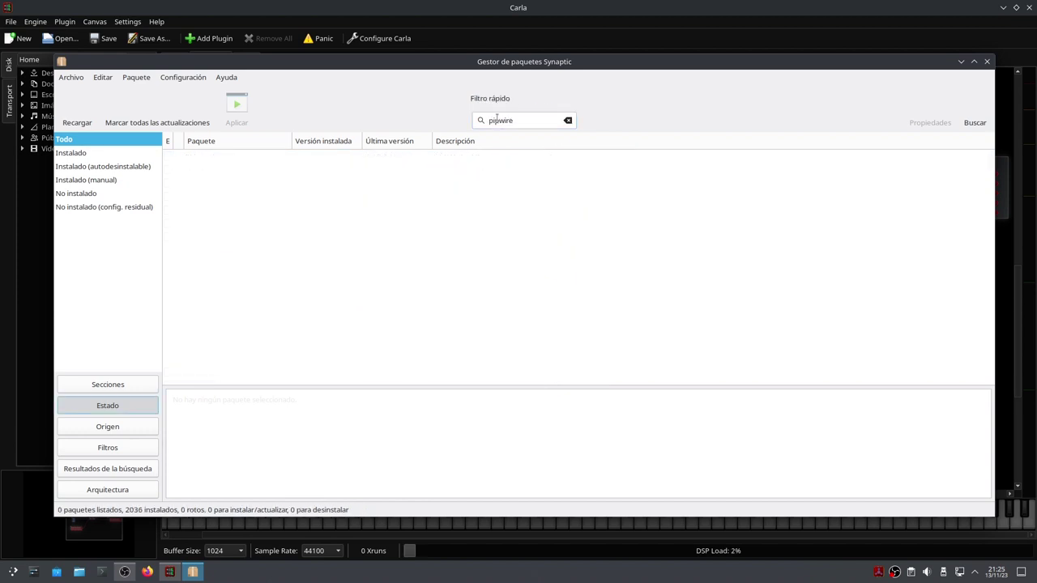
{"action": "left_click", "coordinate": [499, 120]}
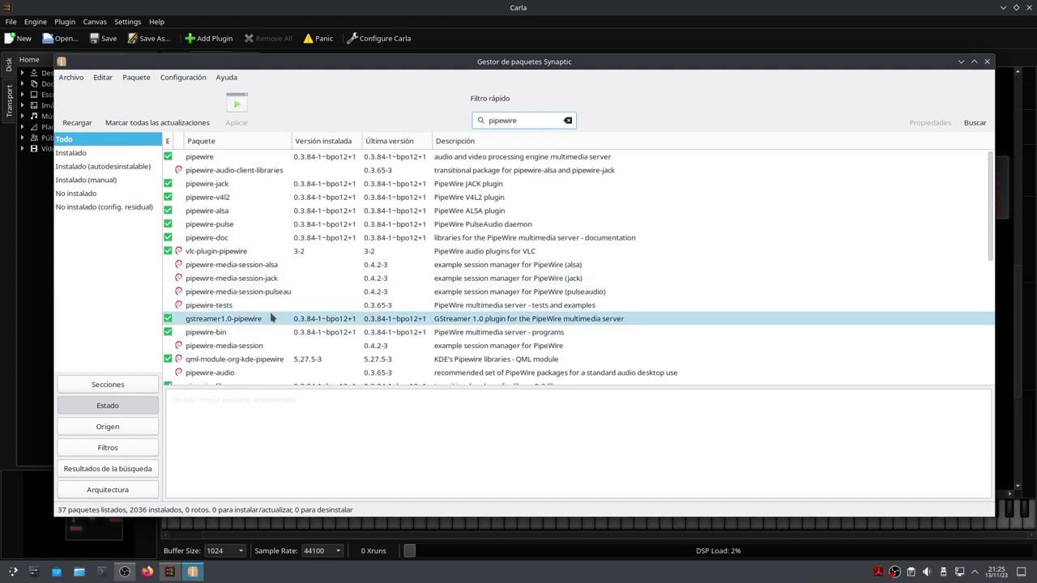
{"action": "scroll", "coordinate": [271, 318], "scroll_direction": "down", "scroll_amount": 6}
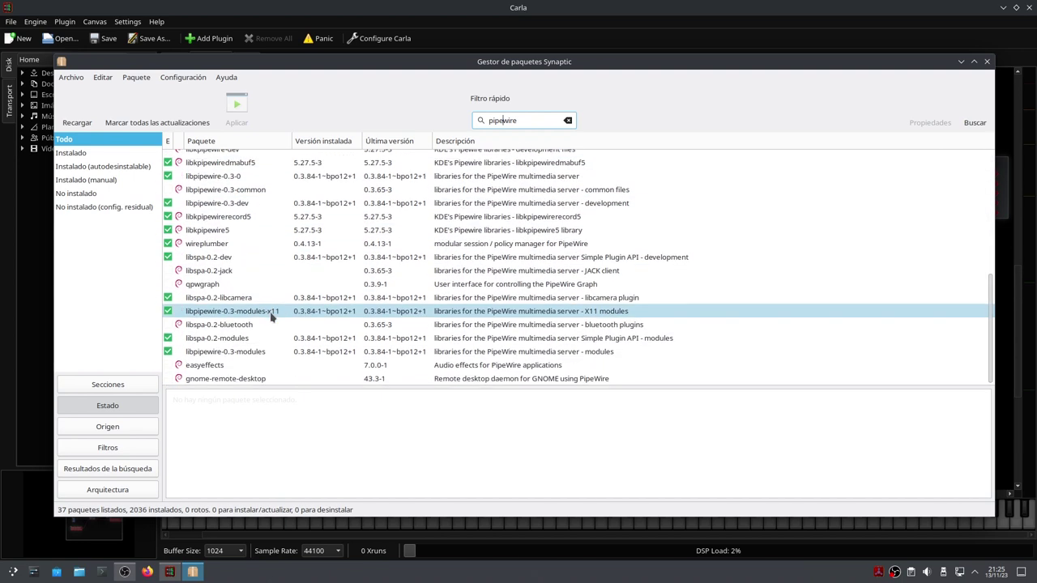
{"action": "scroll", "coordinate": [272, 318], "scroll_direction": "up", "scroll_amount": 6}
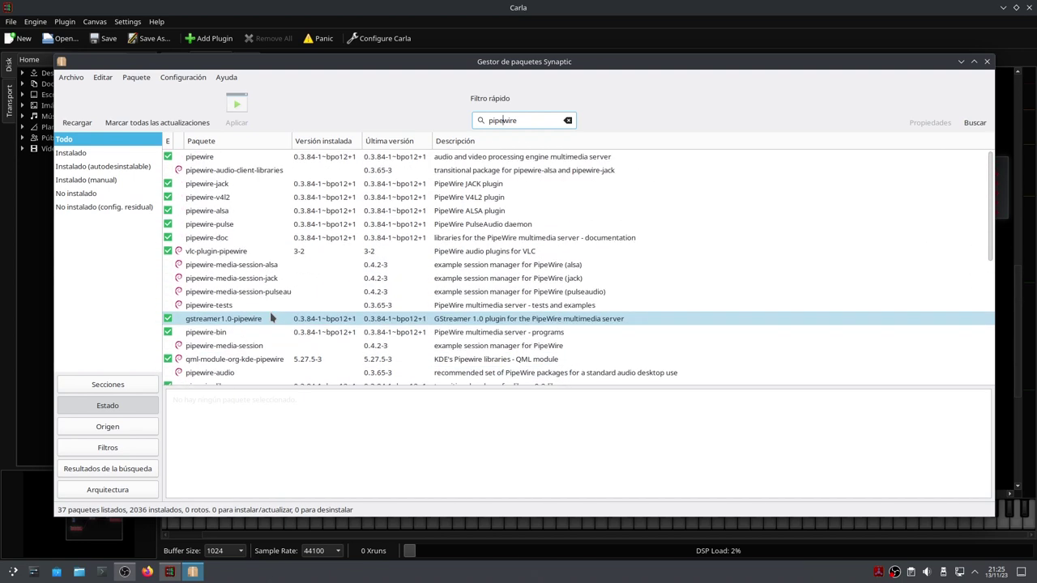
{"action": "left_click", "coordinate": [987, 61]}
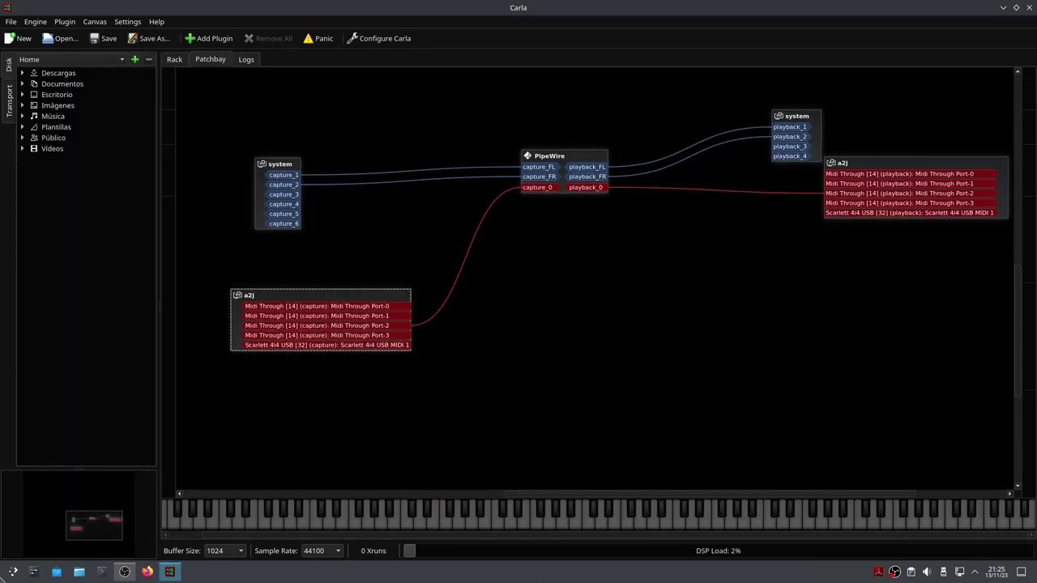
Open Discover and enter "qpw" as the search term
{"action": "left_click", "coordinate": [57, 572]}
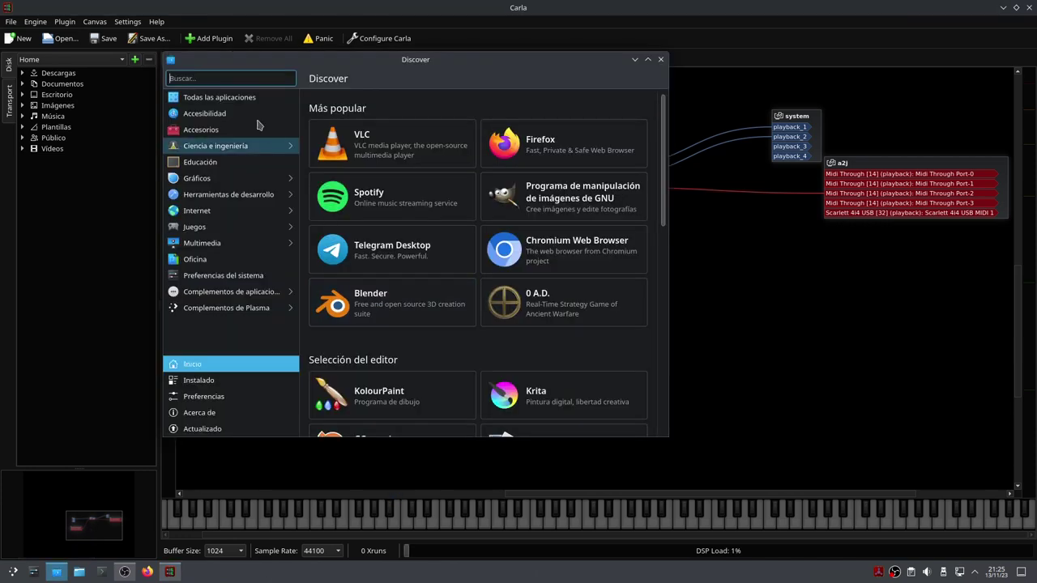
{"action": "type", "text": "qpw"}
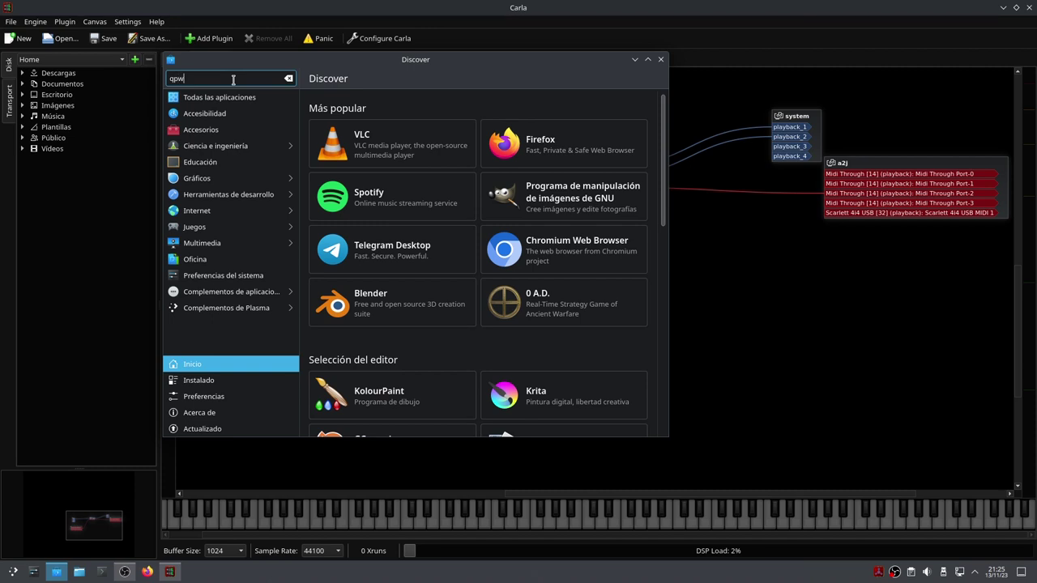